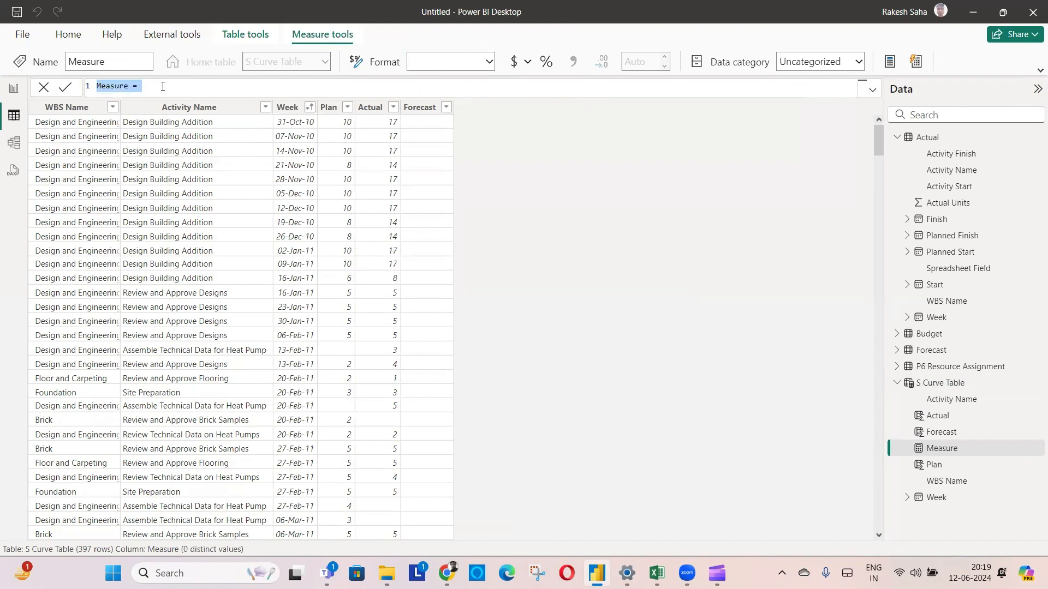
Name the new measure Cum Plan and begin its formula with calculate(sum('S Curve Table'[Plan]), as the expression
{"action": "type", "text": "Cum Plan"}
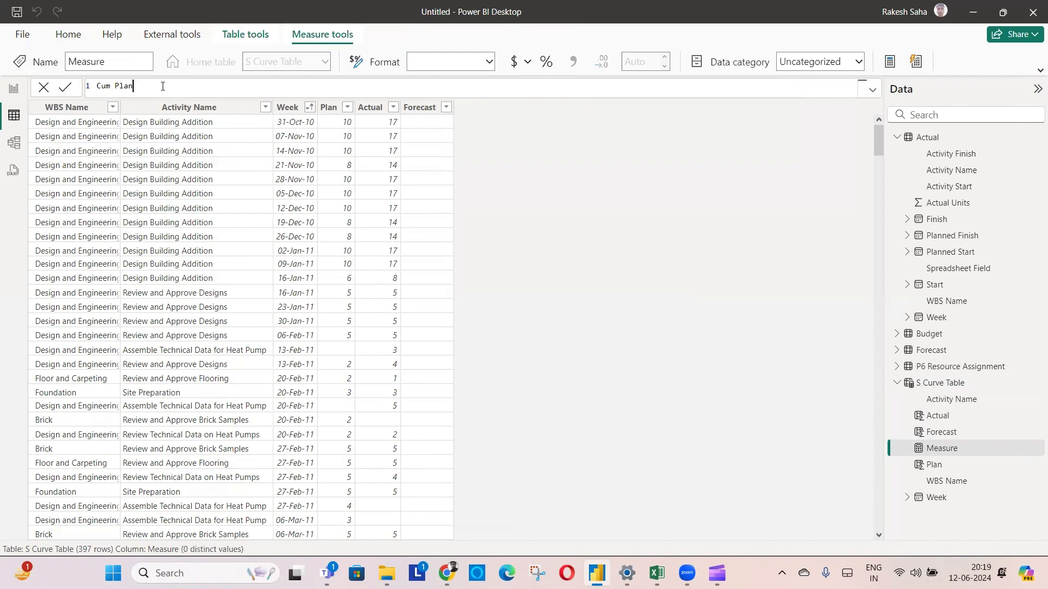
{"action": "type", "text": "=ca"}
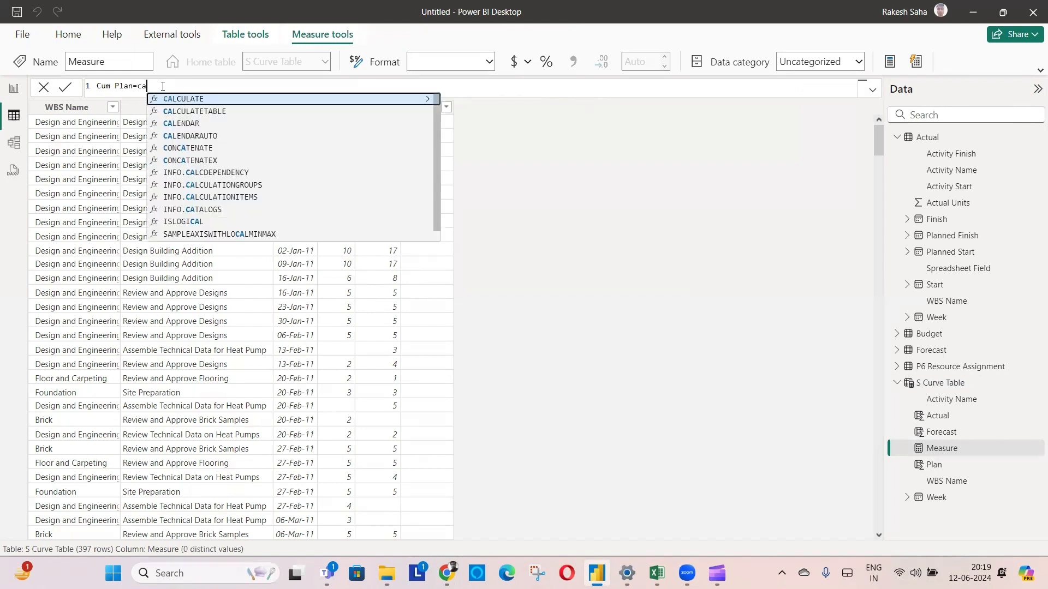
{"action": "type", "text": "lculate"}
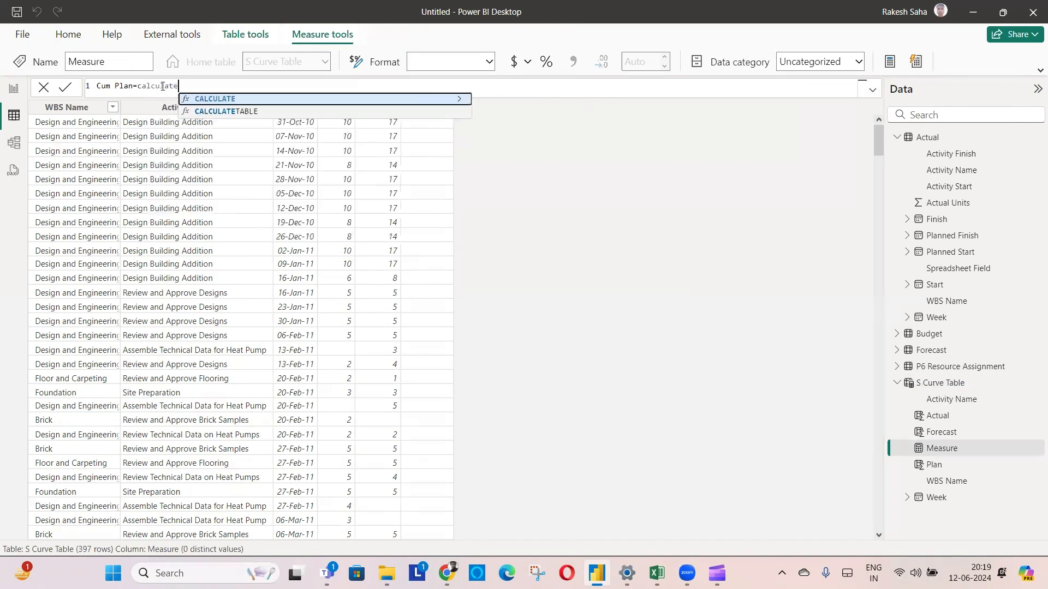
{"action": "type", "text": "(sum("}
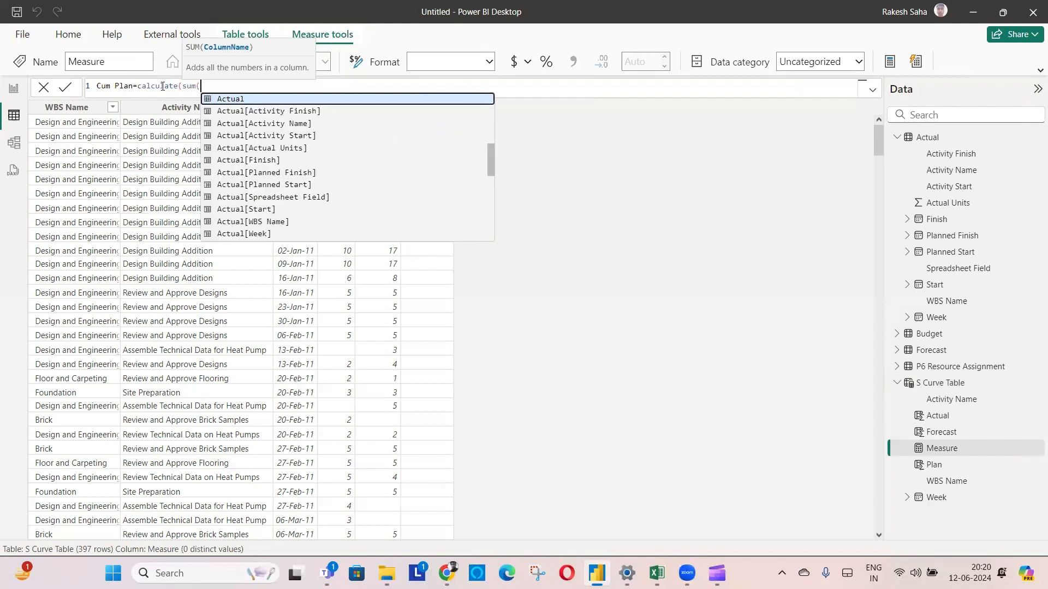
{"action": "type", "text": "pl"}
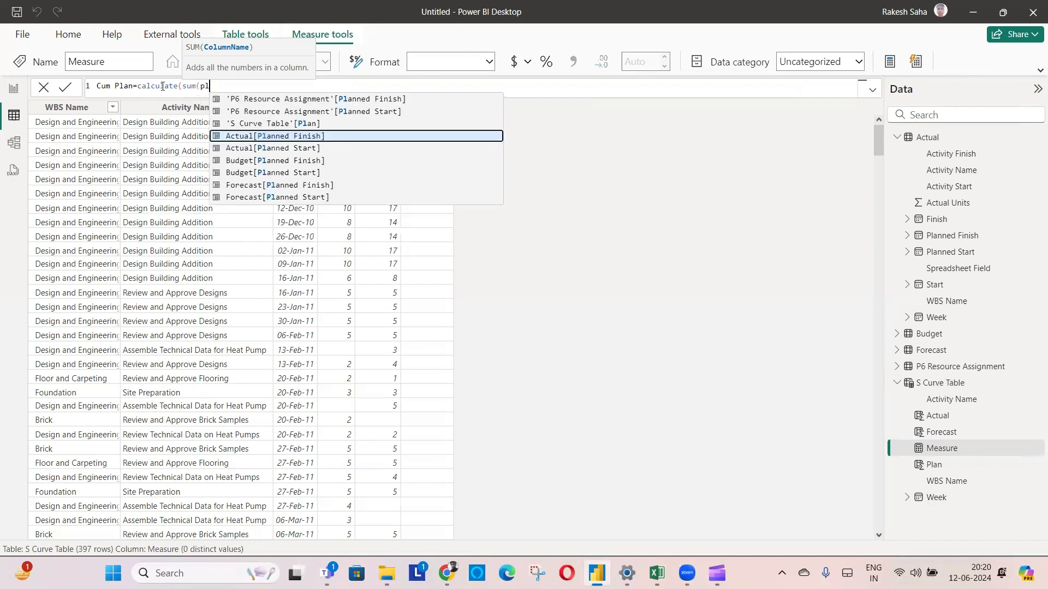
{"action": "type", "text": "an"}
{"action": "key", "text": "Up"}
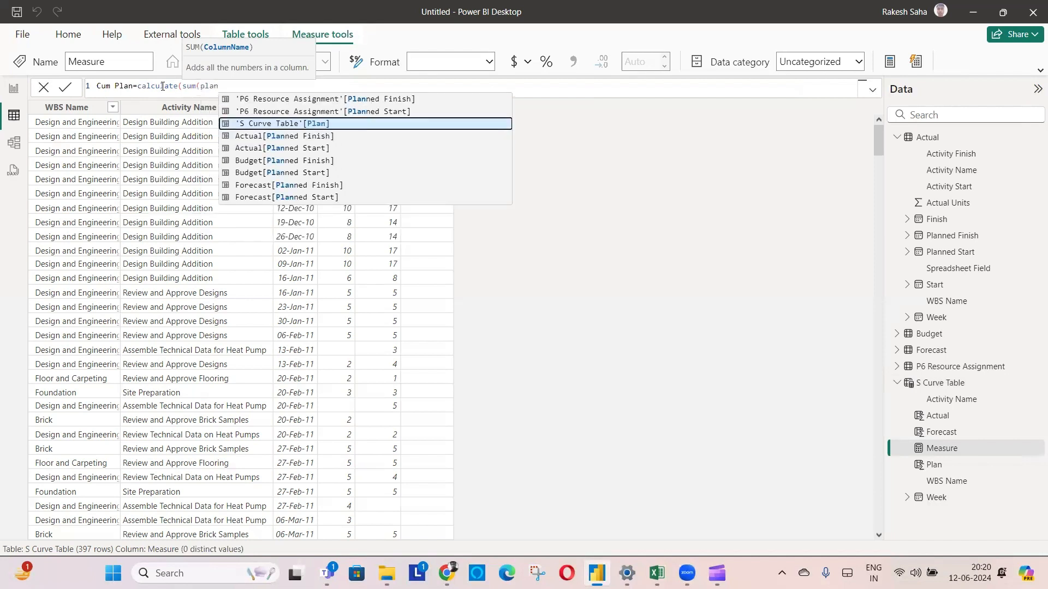
{"action": "key", "text": "Tab"}
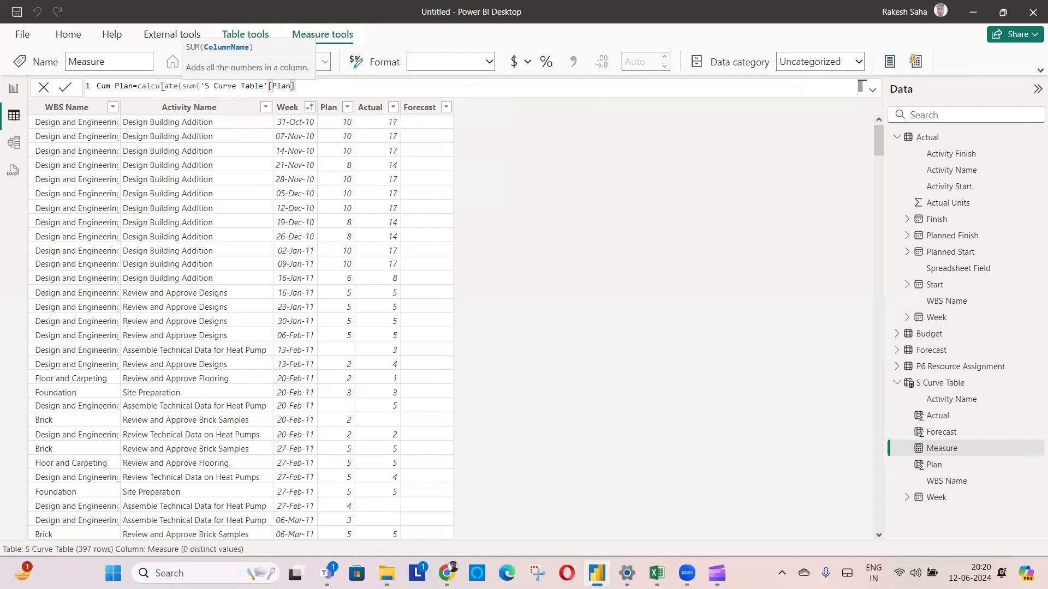
{"action": "type", "text": "),"}
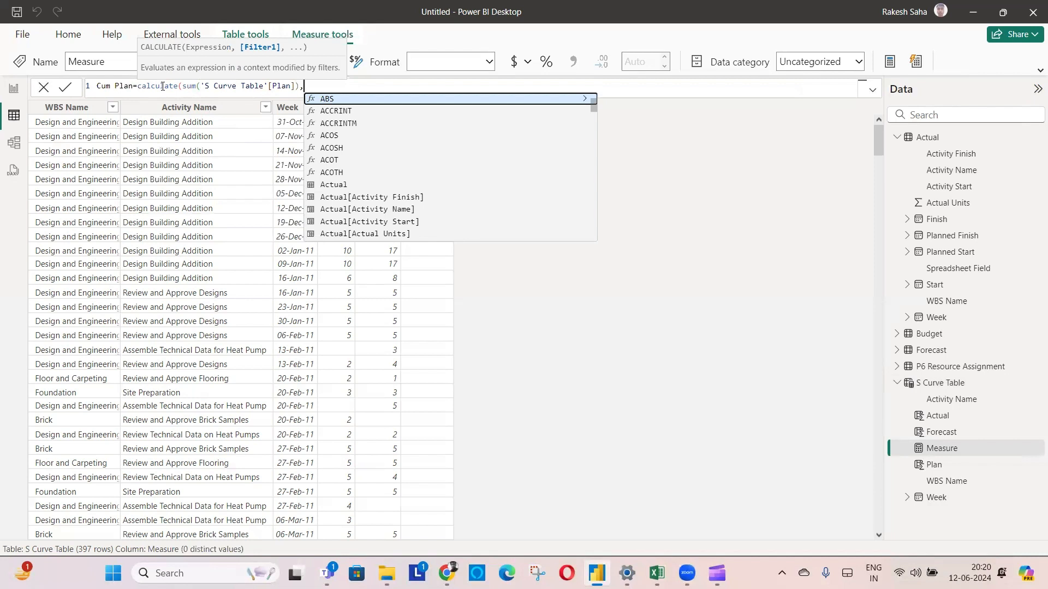
Complete the Cum Plan formula with the filter 'S Curve Table'[Week]<=max('S Curve Table'[Week])) and commit the measure
{"action": "type", "text": "wee"}
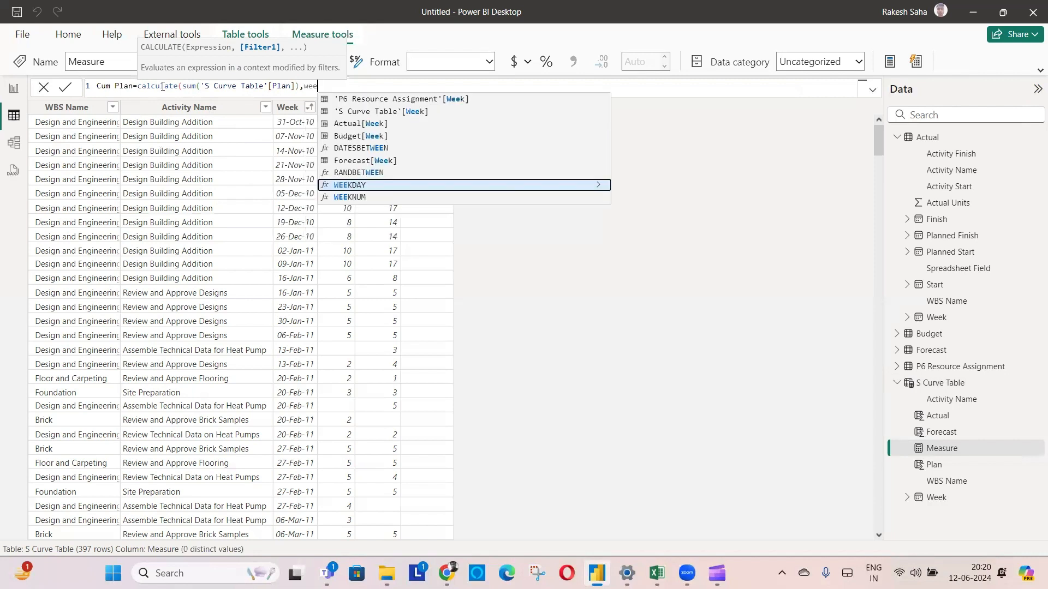
{"action": "key", "text": "Up"}
{"action": "key", "text": "Up"}
{"action": "key", "text": "Up"}
{"action": "key", "text": "Up"}
{"action": "key", "text": "Up"}
{"action": "key", "text": "Up"}
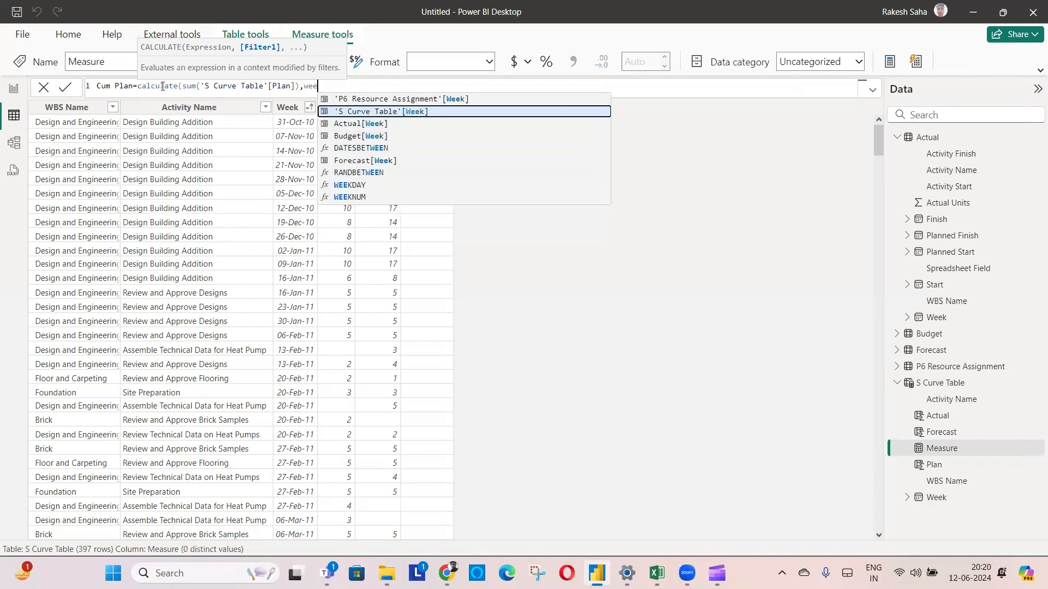
{"action": "key", "text": "Tab"}
{"action": "type", "text": "<"}
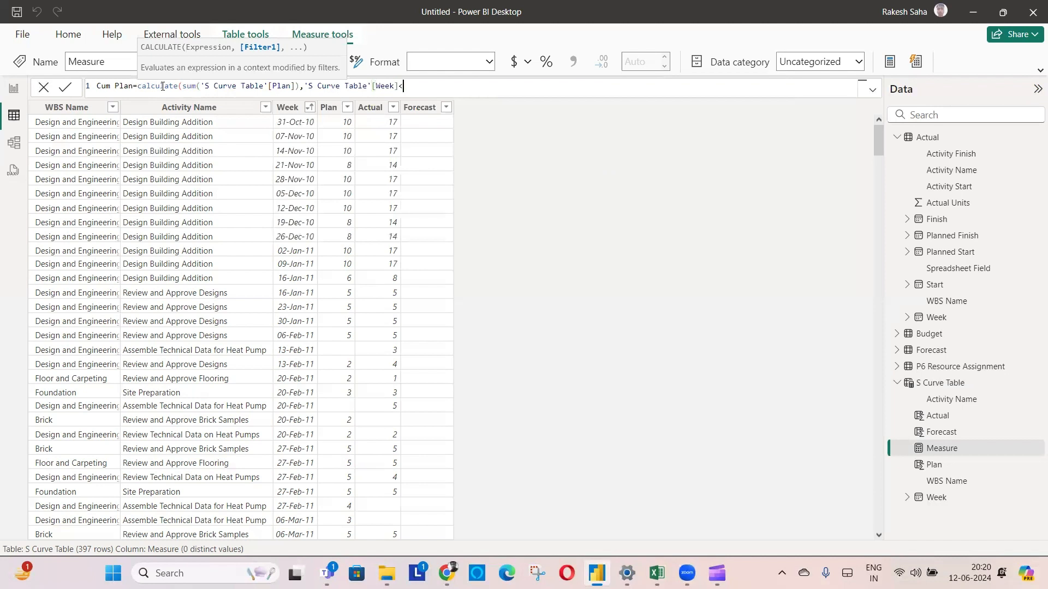
{"action": "type", "text": "=max("}
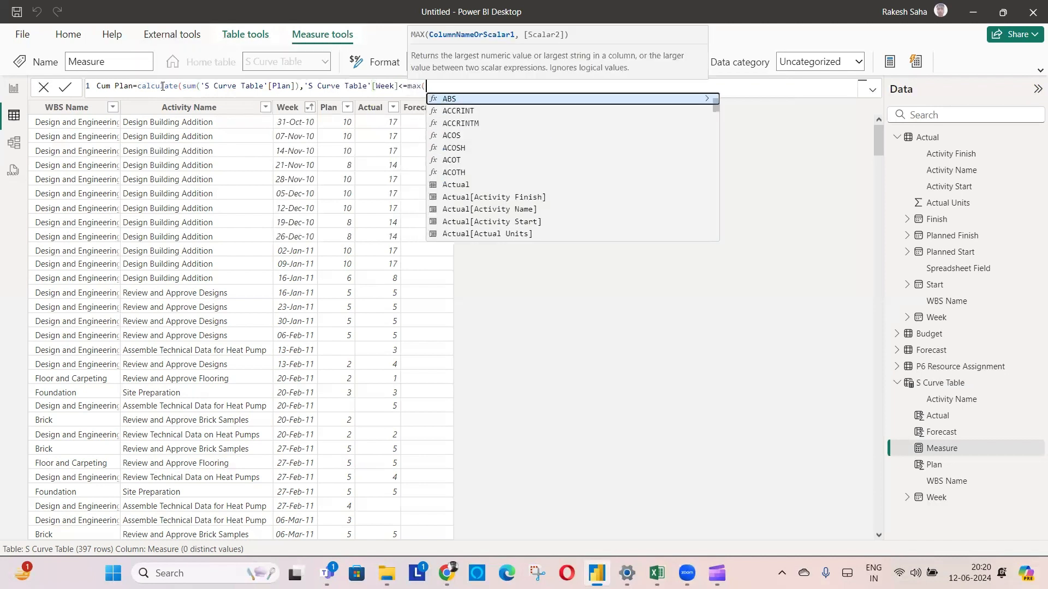
{"action": "type", "text": "'s"}
{"action": "key", "text": "Down"}
{"action": "key", "text": "Down"}
{"action": "key", "text": "Down"}
{"action": "key", "text": "Down"}
{"action": "key", "text": "Down"}
{"action": "key", "text": "Down"}
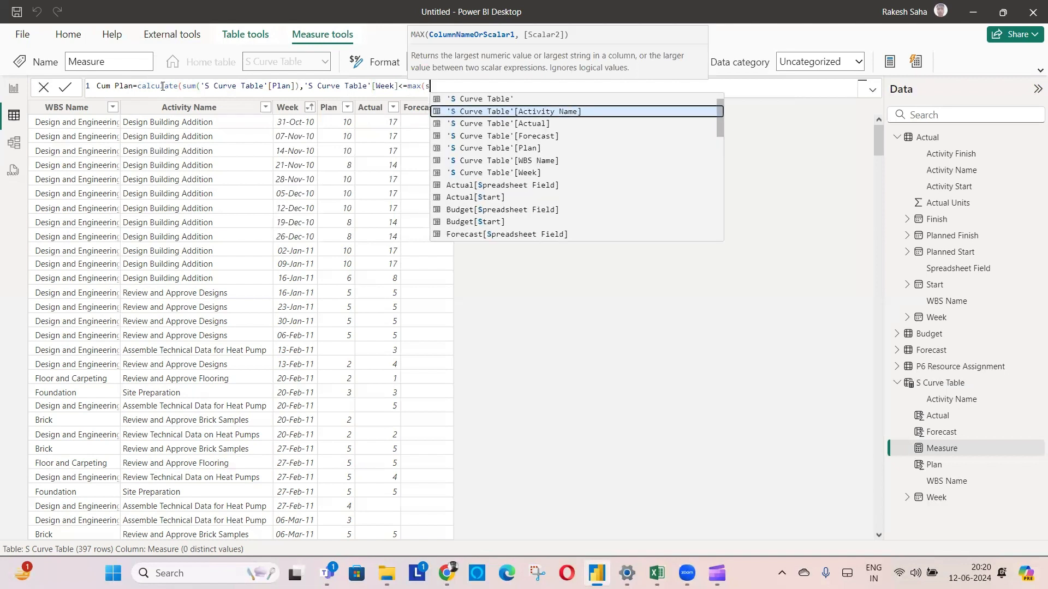
{"action": "key", "text": "Tab"}
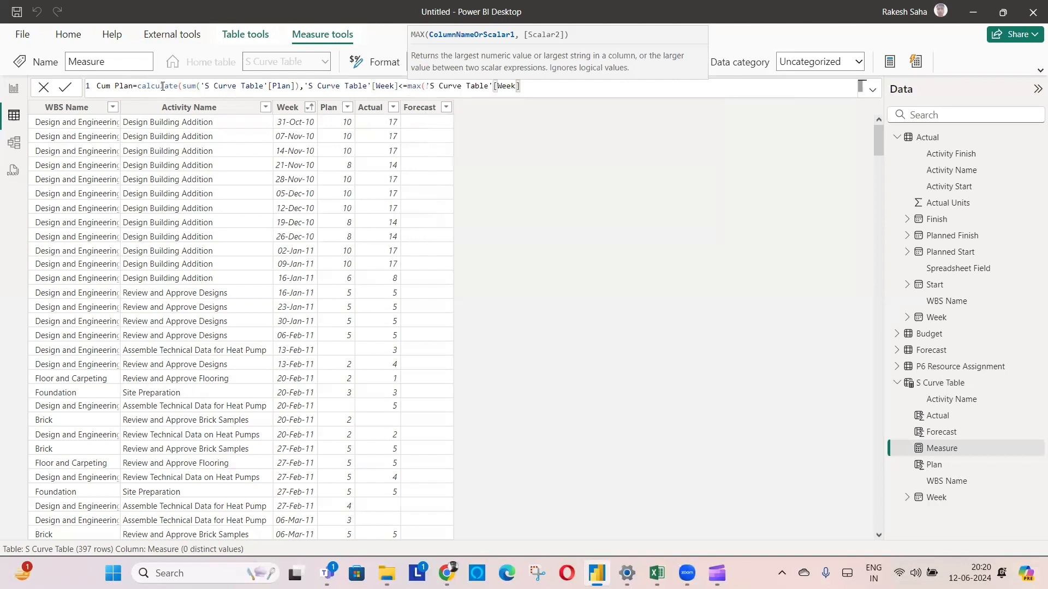
{"action": "type", "text": "))"}
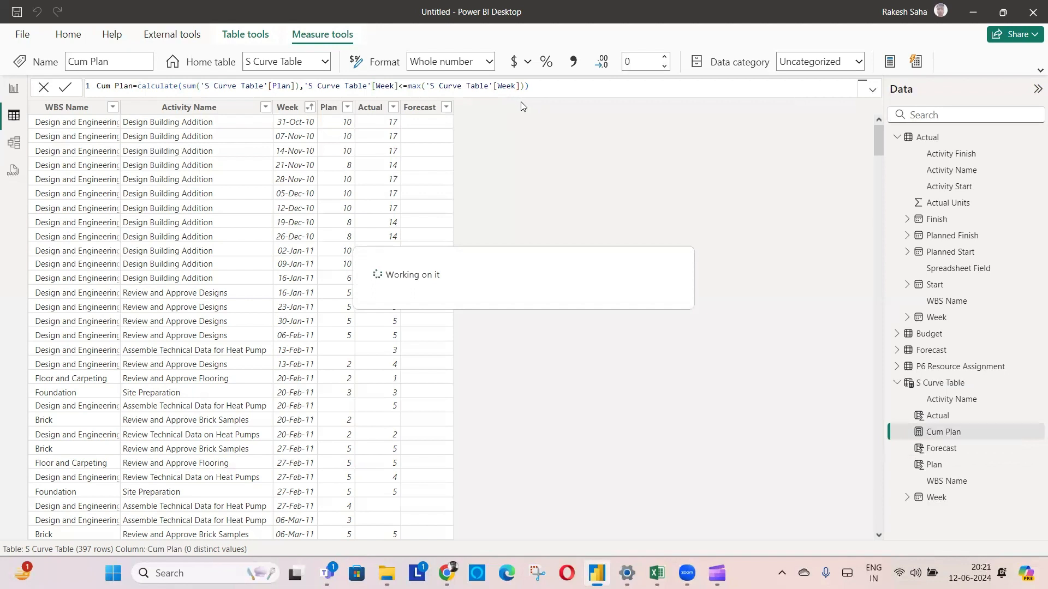
Add an empty table visual to the report page and move it lower on the canvas
{"action": "left_click", "coordinate": [13, 89]}
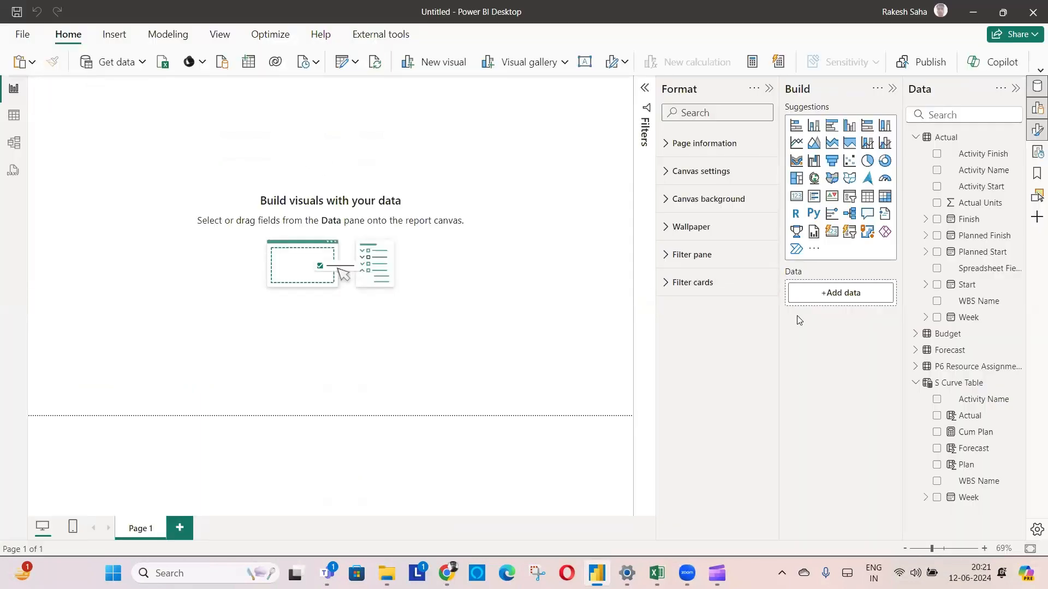
{"action": "left_click", "coordinate": [868, 196]}
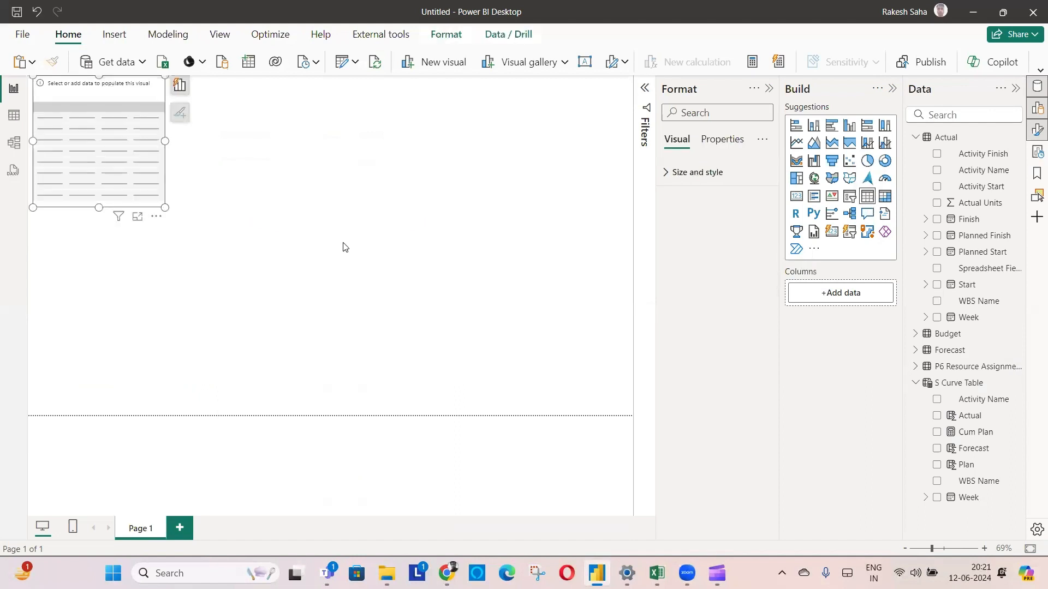
{"action": "left_click_drag", "start_coordinate": [117, 192], "coordinate": [113, 262]}
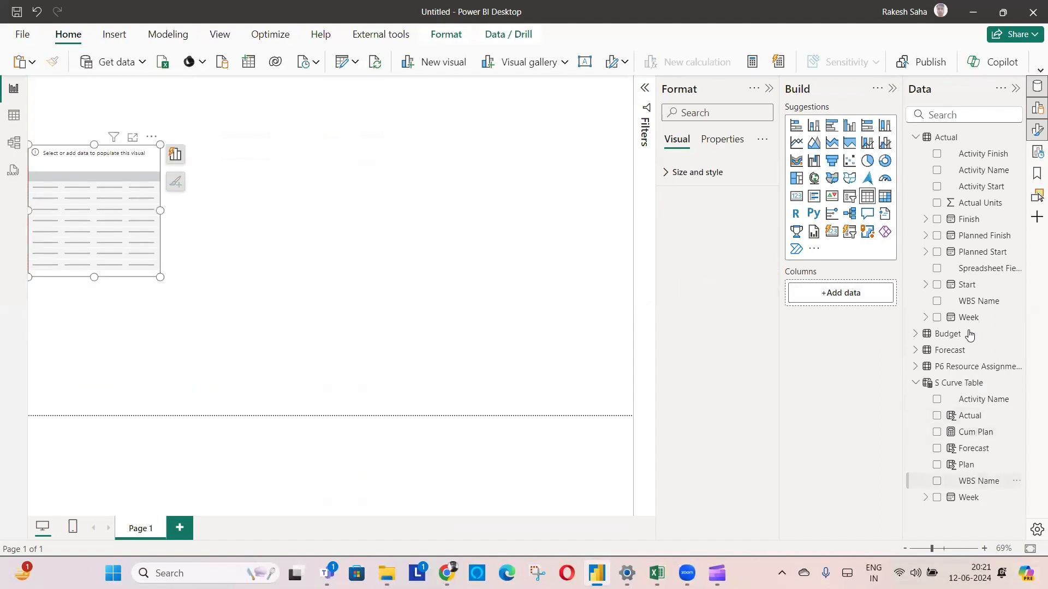
Add Week from S Curve Table to the table visual and show it as plain Week dates instead of the date hierarchy
{"action": "left_click_drag", "start_coordinate": [971, 499], "coordinate": [849, 297]}
{"action": "left_click", "coordinate": [885, 324]}
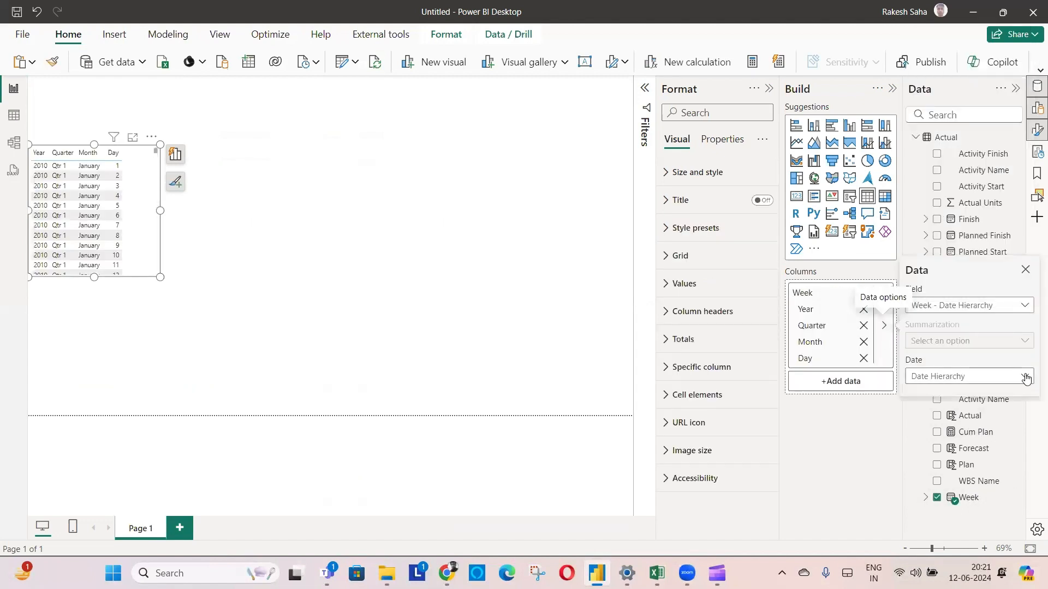
{"action": "left_click", "coordinate": [947, 381]}
{"action": "left_click", "coordinate": [917, 396]}
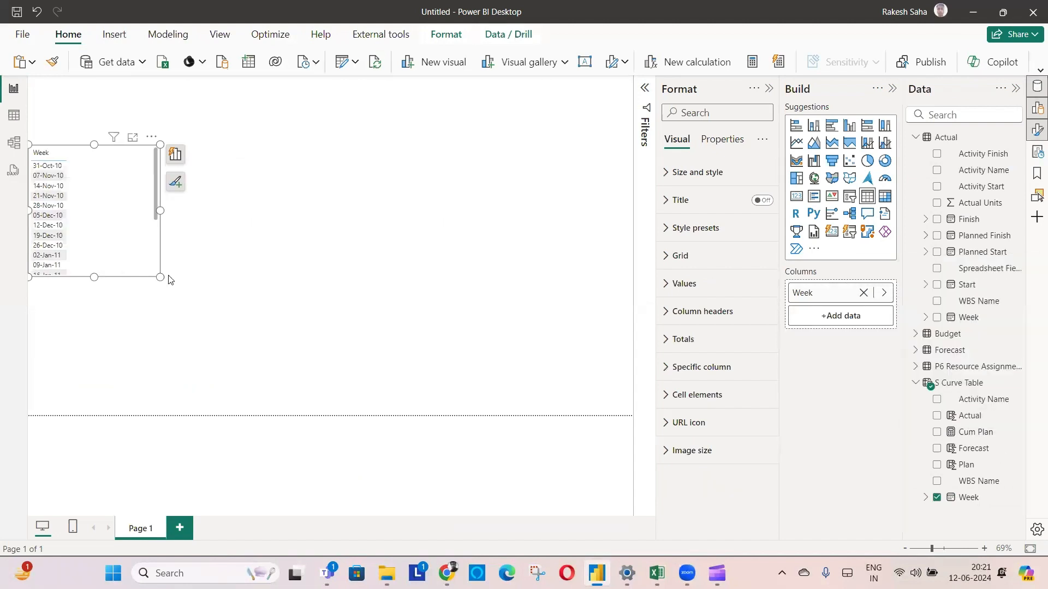
Enlarge the table visual and add the S Curve Table's Plan field as its second column
{"action": "left_click_drag", "start_coordinate": [160, 277], "coordinate": [226, 372]}
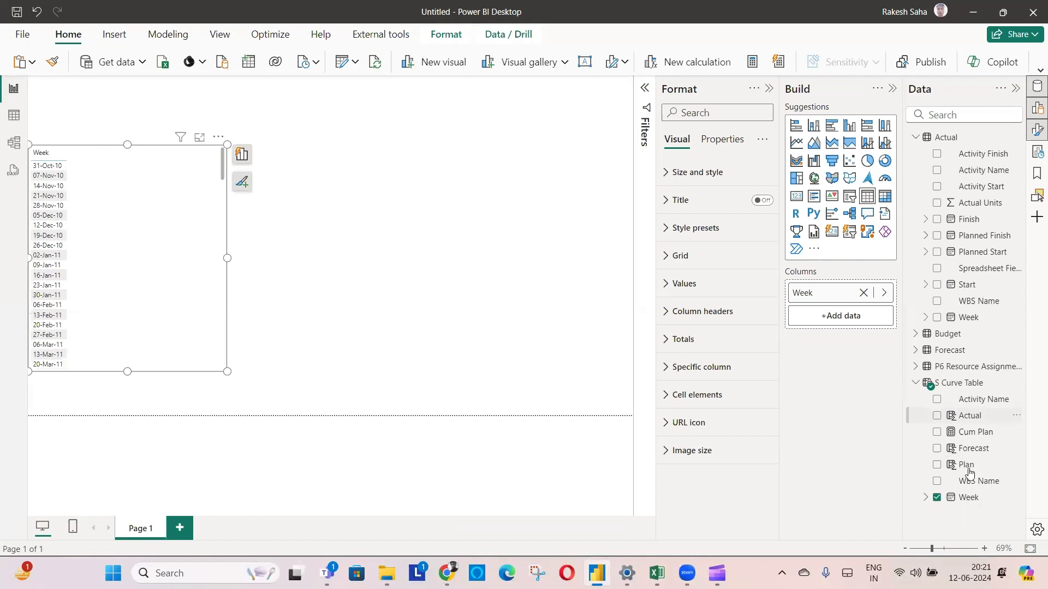
{"action": "left_click_drag", "start_coordinate": [966, 466], "coordinate": [857, 313]}
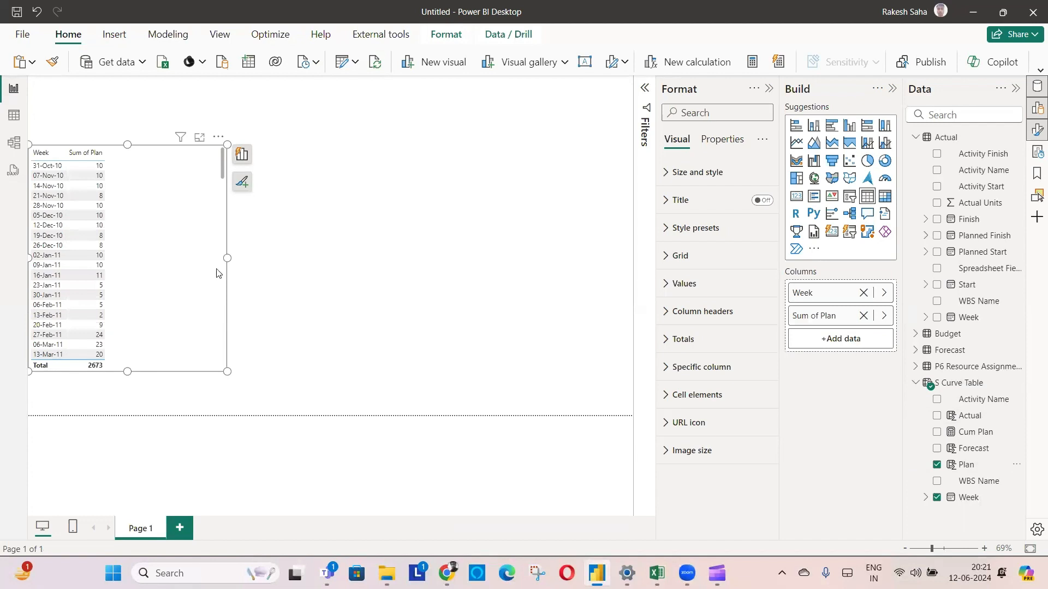
Turn off the total values in the table visual's formatting
{"action": "left_click", "coordinate": [1035, 131]}
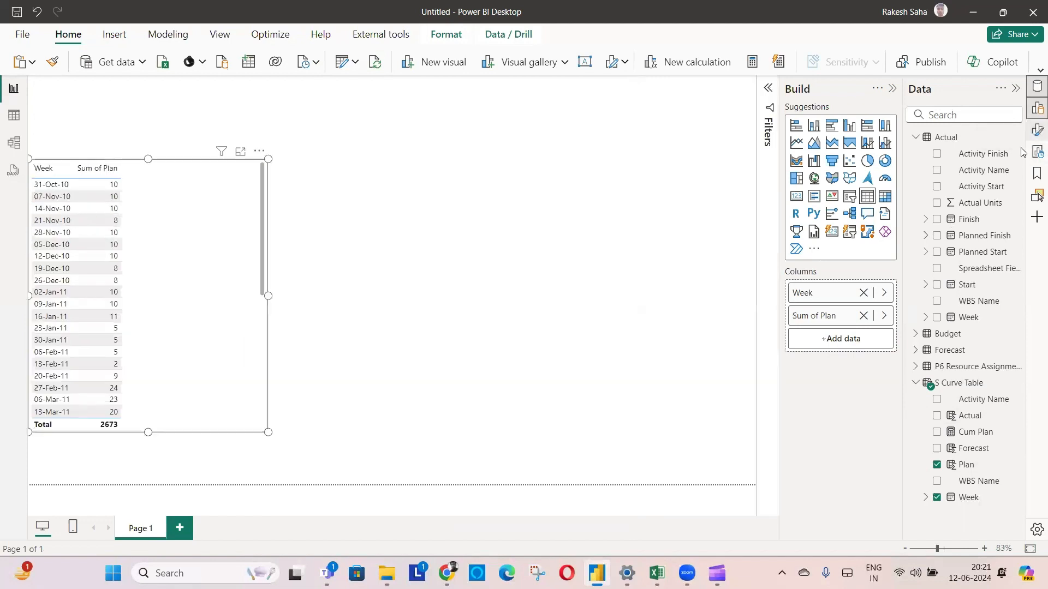
{"action": "left_click", "coordinate": [1035, 131]}
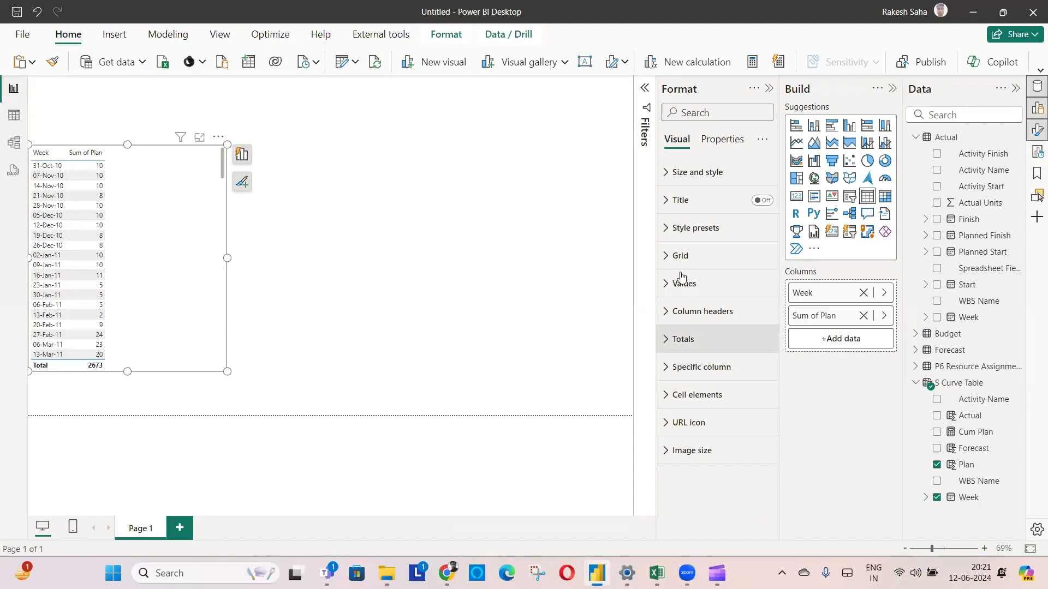
{"action": "left_click", "coordinate": [684, 339]}
{"action": "left_click", "coordinate": [756, 372]}
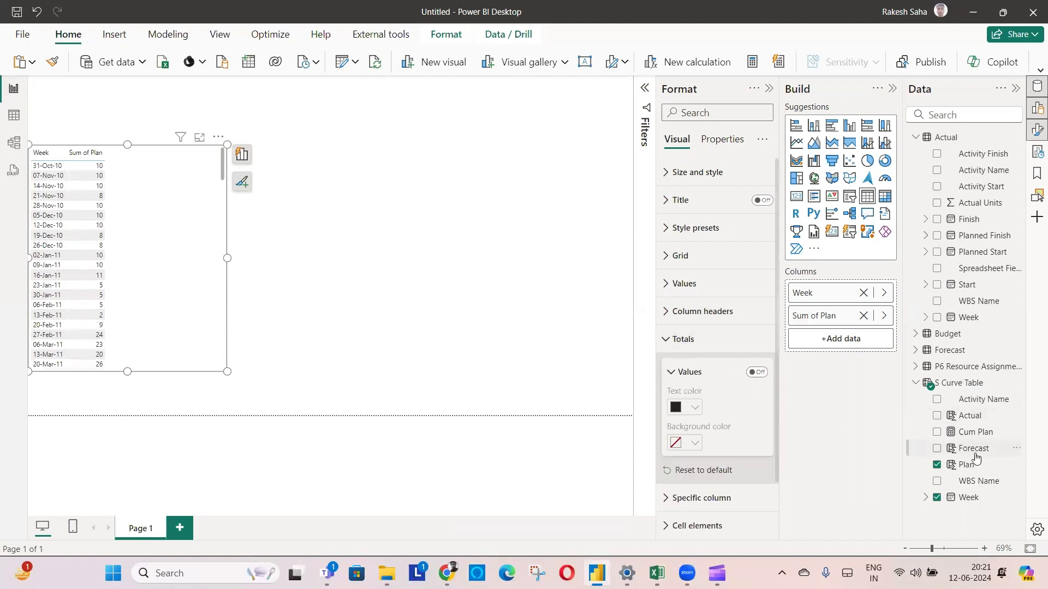
Add the Cum Plan measure to the table visual and review its values down to the last week
{"action": "left_click_drag", "start_coordinate": [976, 437], "coordinate": [852, 339]}
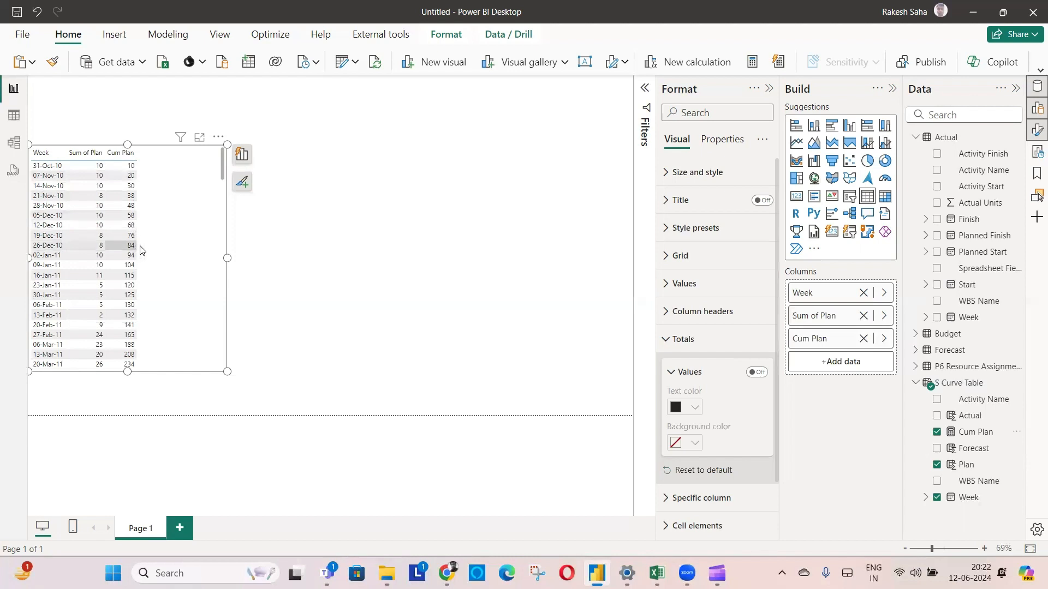
{"action": "scroll", "coordinate": [184, 225], "scroll_direction": "down", "scroll_amount": 2}
{"action": "left_click_drag", "start_coordinate": [221, 186], "coordinate": [215, 370]}
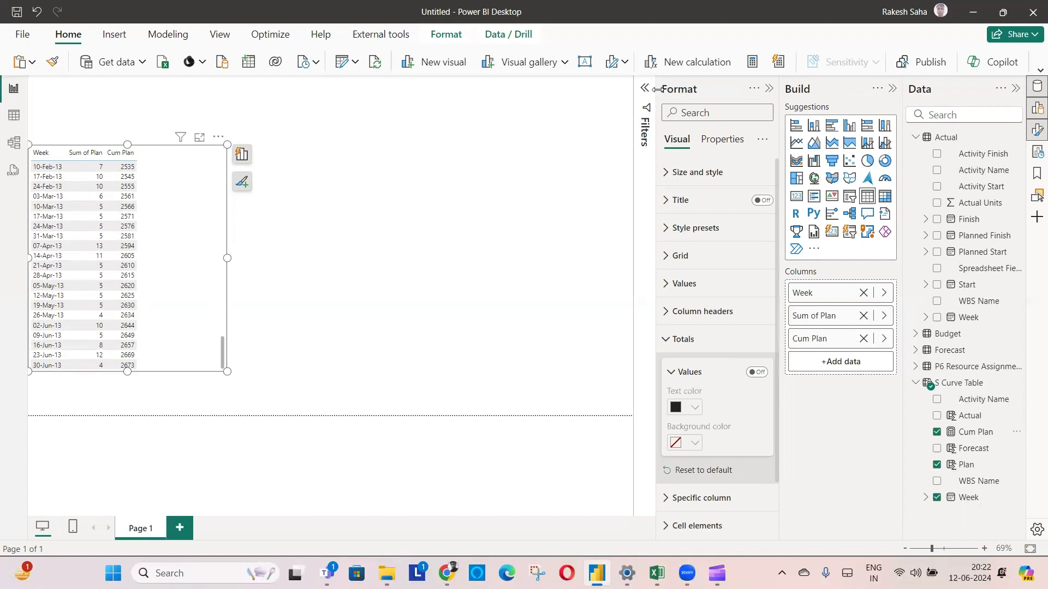
Create a measure named Cum Actual that starts with CALCULATE over the sum of 'S Curve Table'[Actual]
{"action": "left_click", "coordinate": [752, 64]}
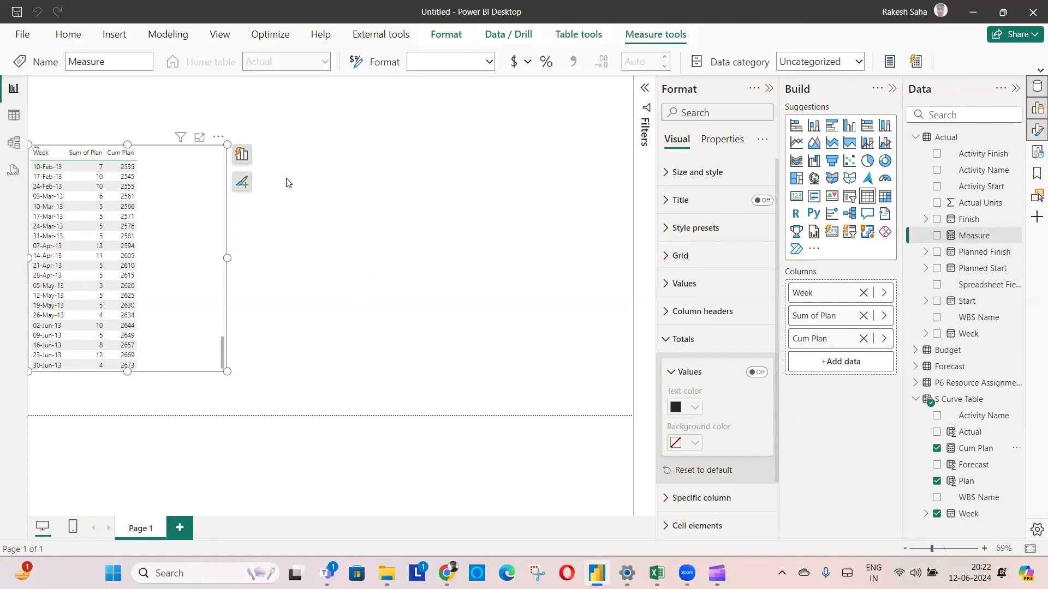
{"action": "type", "text": "C"}
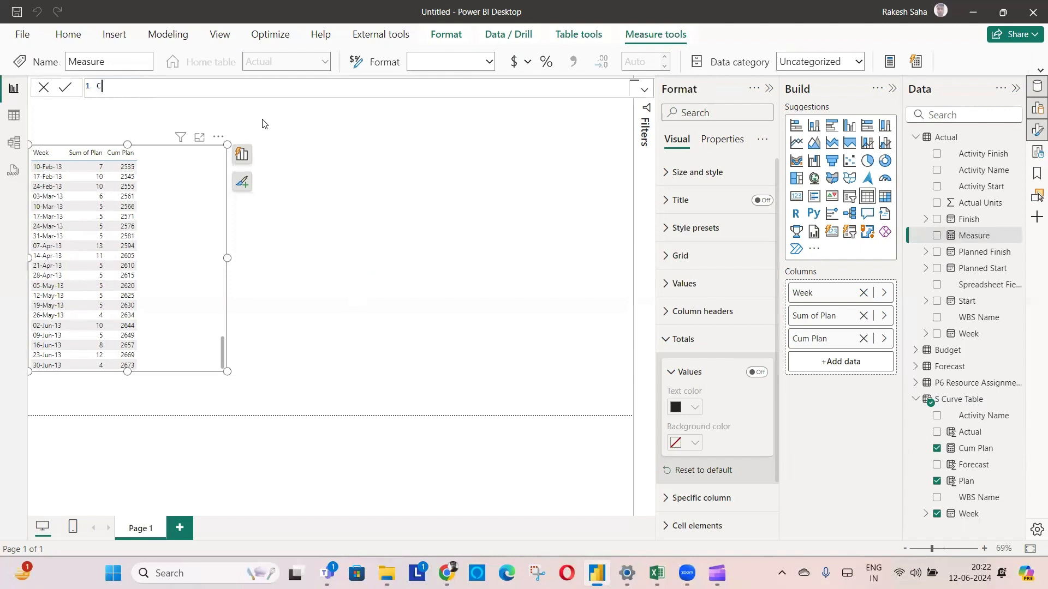
{"action": "type", "text": "um Actual=calculate"}
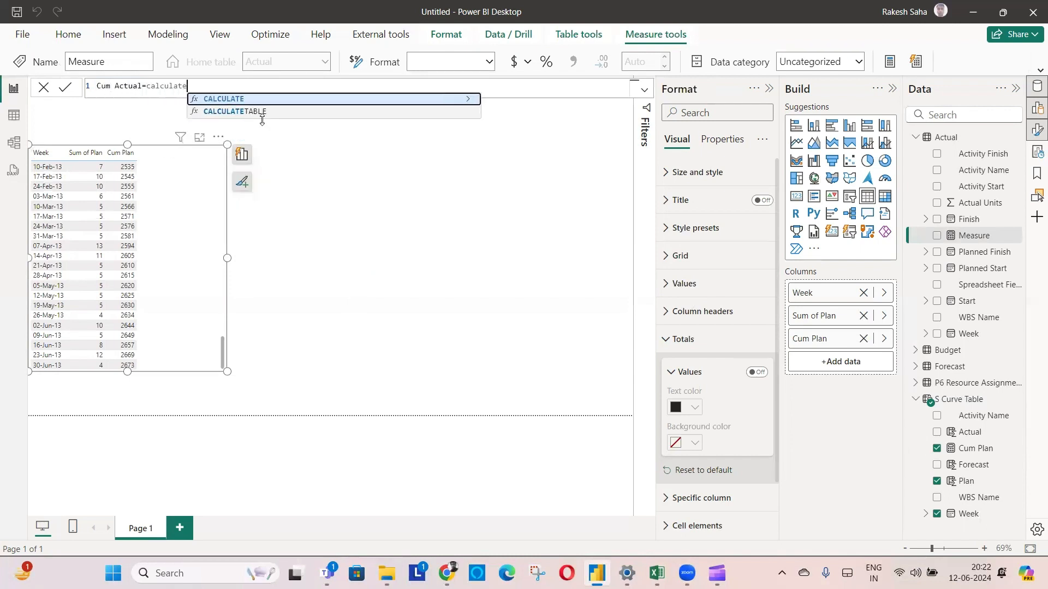
{"action": "type", "text": "("}
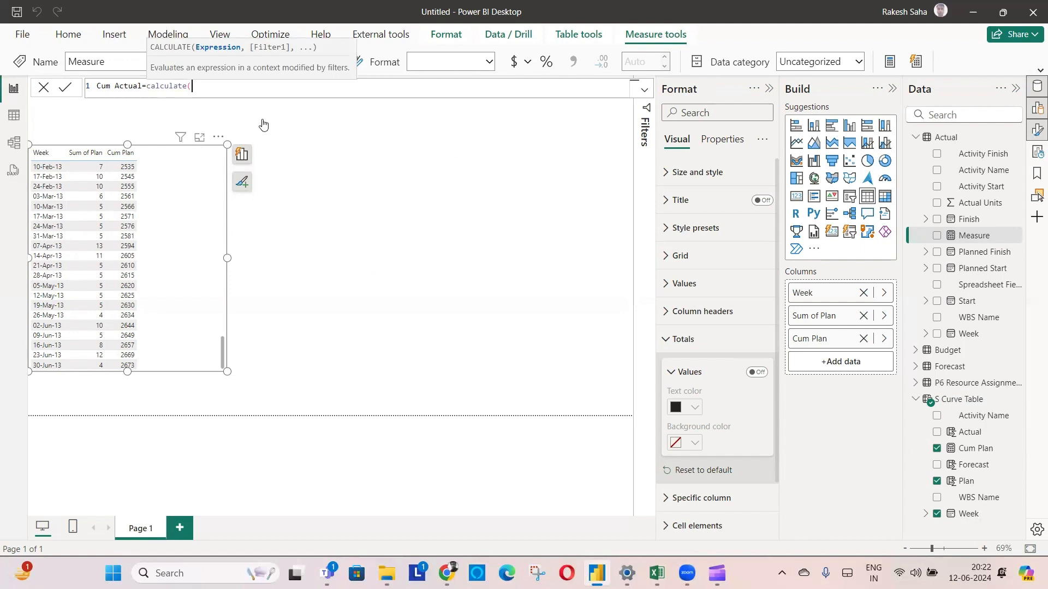
{"action": "type", "text": "sum(a"}
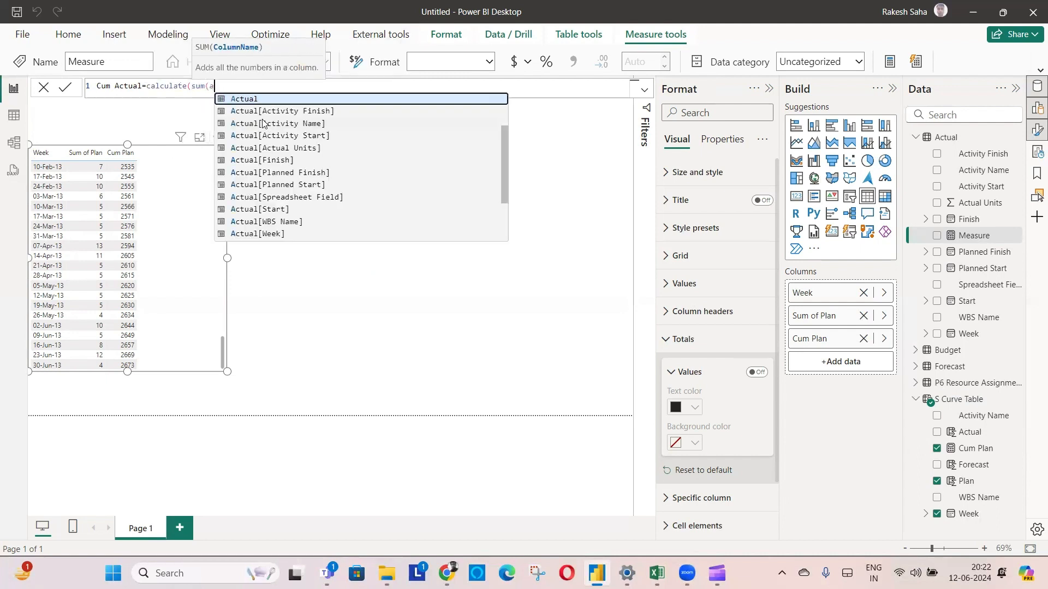
{"action": "type", "text": "ctual"}
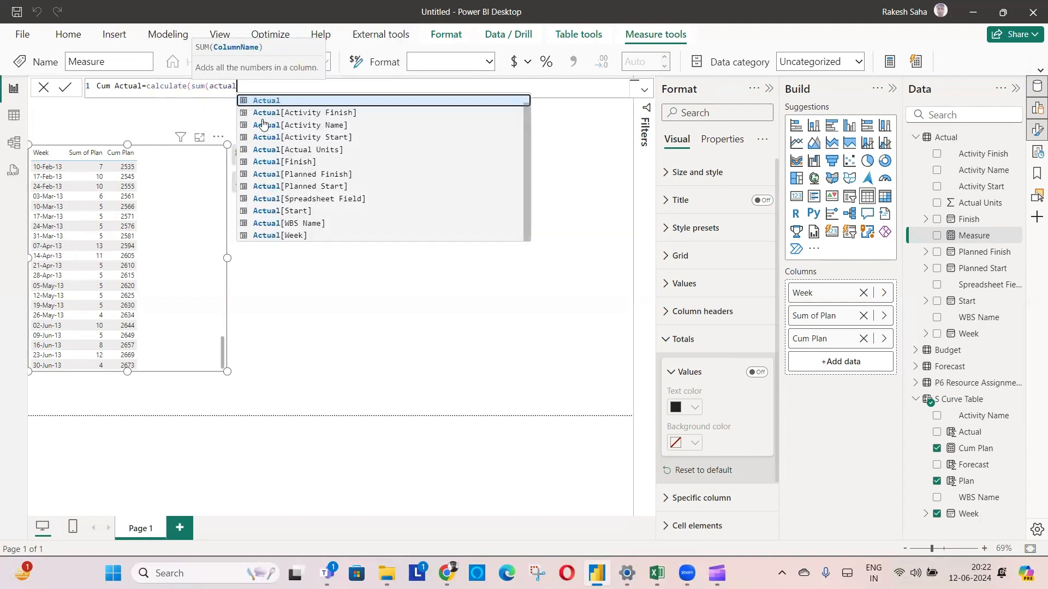
{"action": "scroll", "coordinate": [354, 196], "scroll_direction": "up", "scroll_amount": 1}
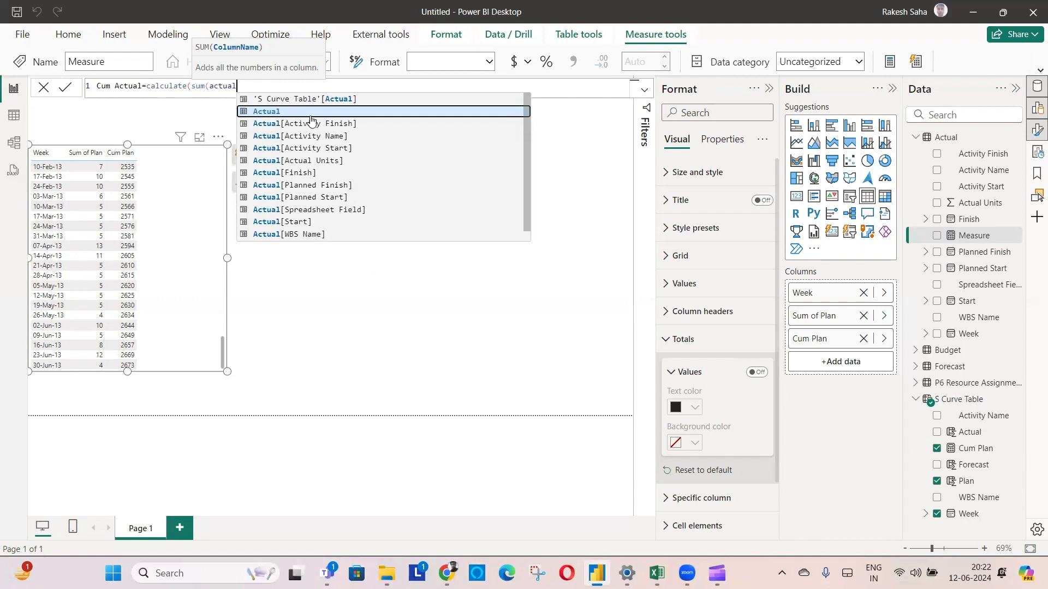
{"action": "left_click", "coordinate": [334, 99]}
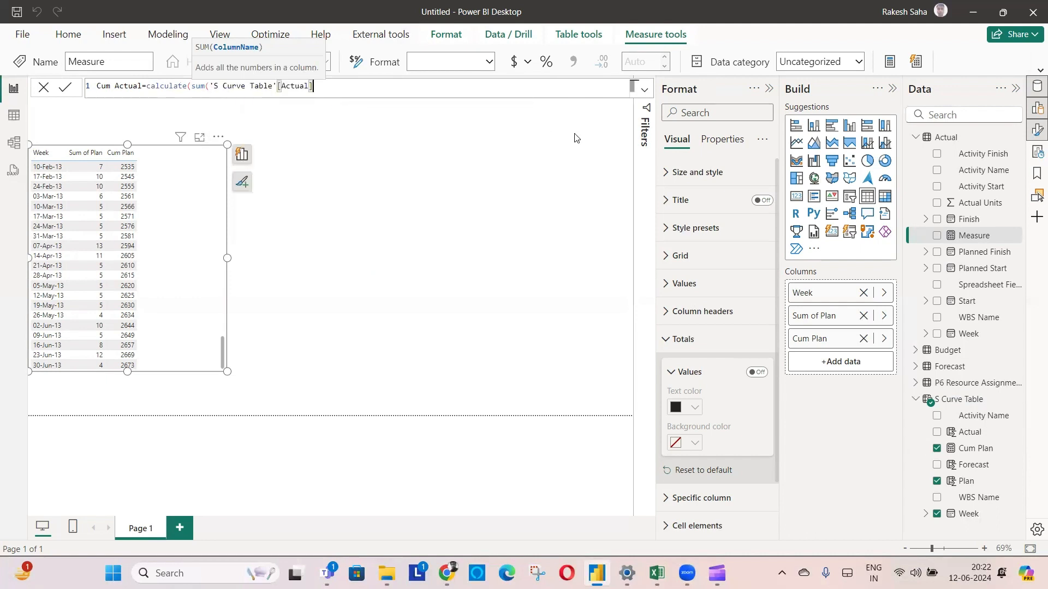
{"action": "type", "text": "),"}
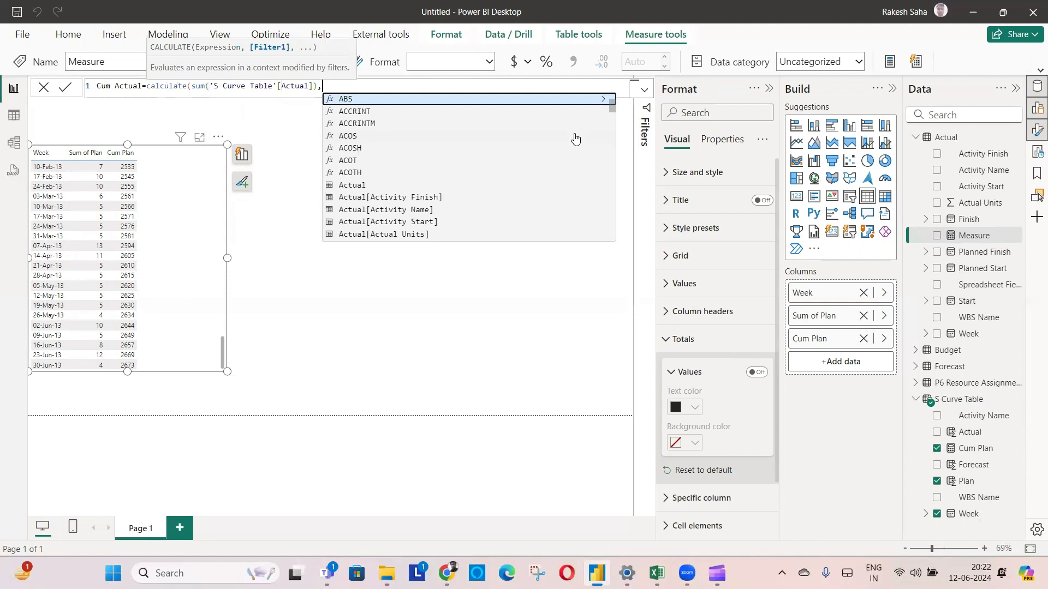
Complete the Cum Actual measure with the filter 'S Curve Table'[Week]<=max('S Curve Table'[Week]) and commit the formula
{"action": "type", "text": "we"}
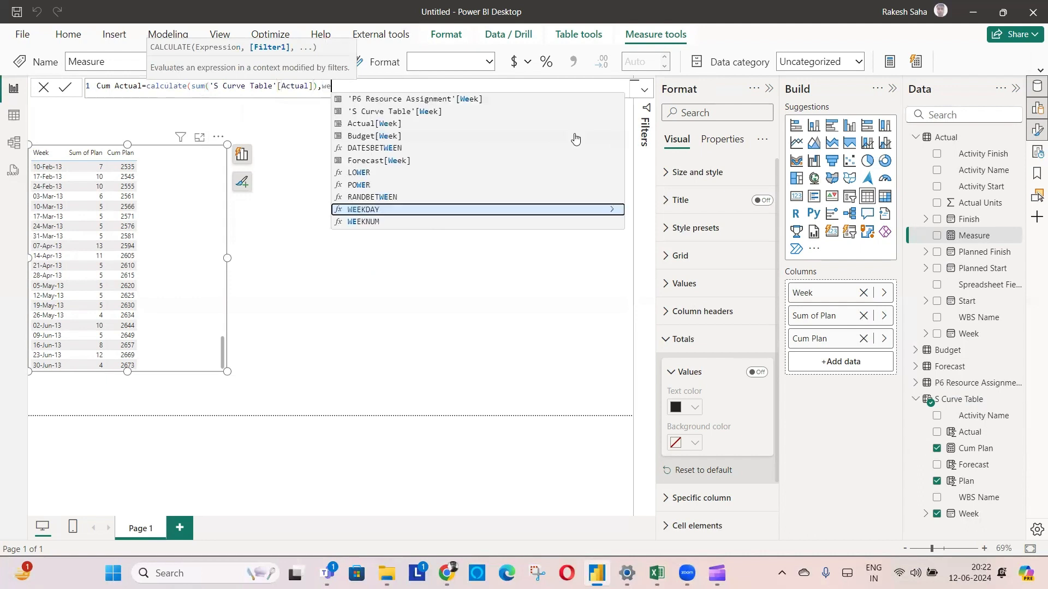
{"action": "type", "text": "e"}
{"action": "key", "text": "Up"}
{"action": "key", "text": "Up"}
{"action": "key", "text": "Up"}
{"action": "key", "text": "Up"}
{"action": "key", "text": "Up"}
{"action": "key", "text": "Up"}
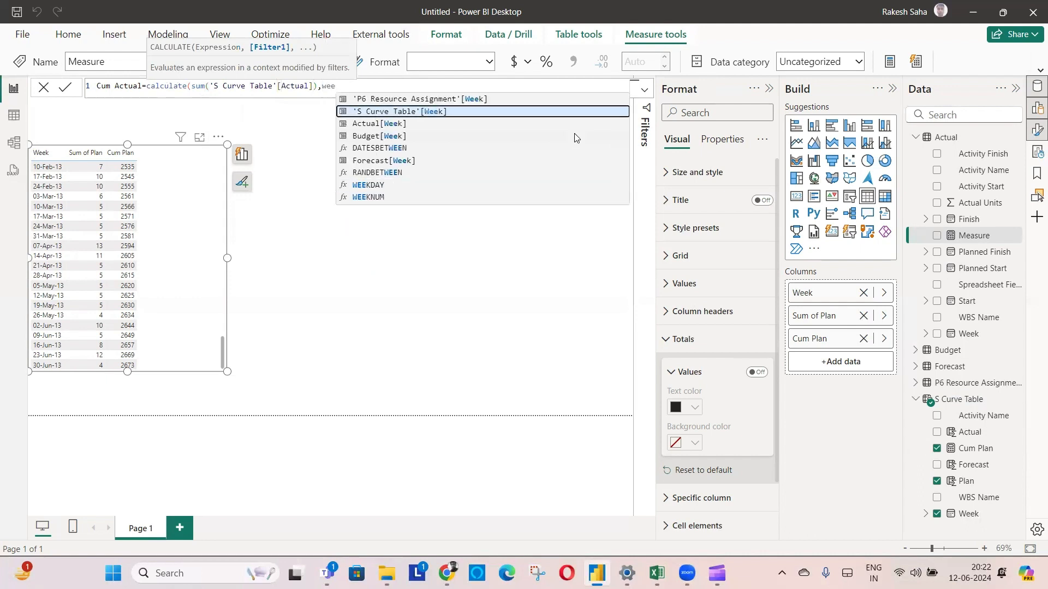
{"action": "key", "text": "Tab"}
{"action": "type", "text": "<="}
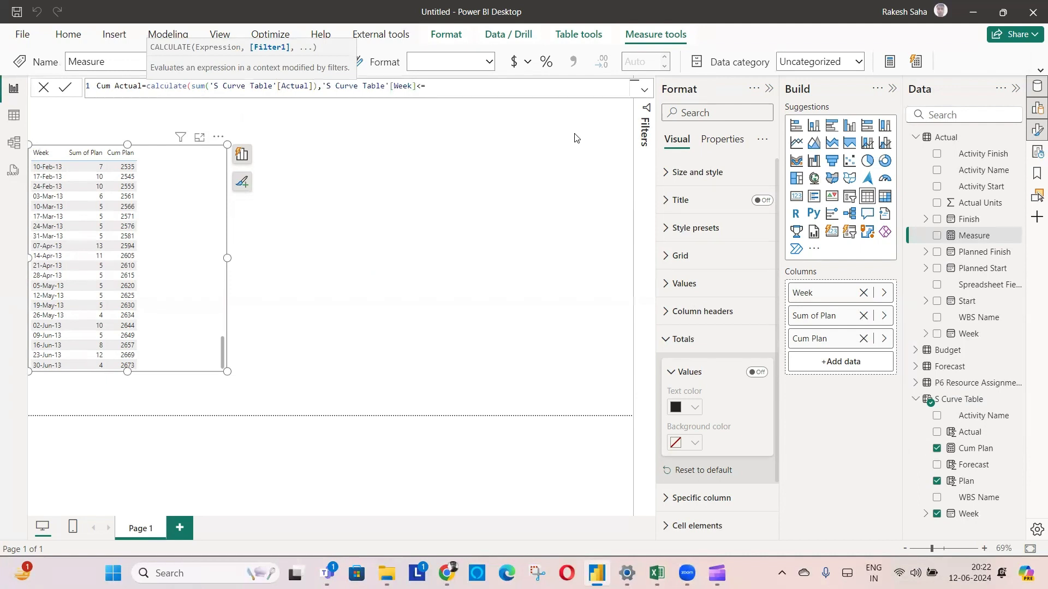
{"action": "type", "text": "max"}
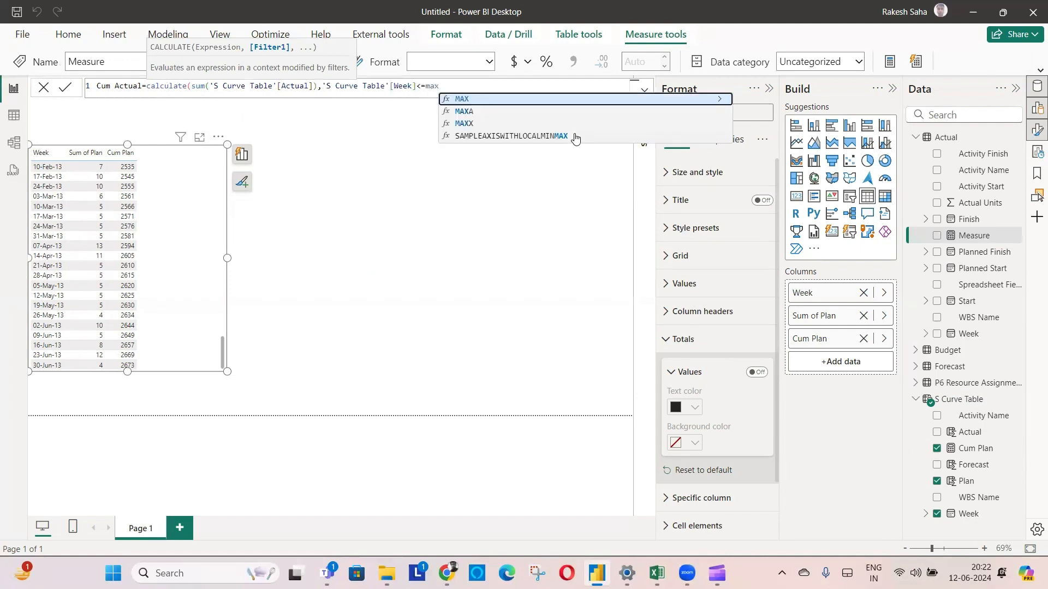
{"action": "type", "text": "(da"}
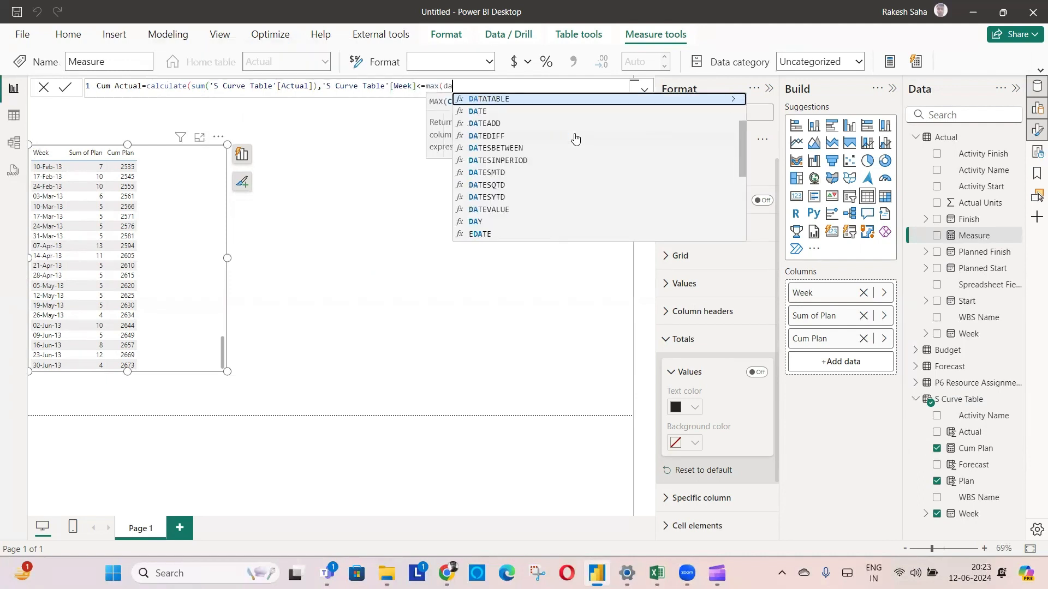
{"action": "key", "text": "BackSpace"}
{"action": "key", "text": "BackSpace"}
{"action": "type", "text": "we"}
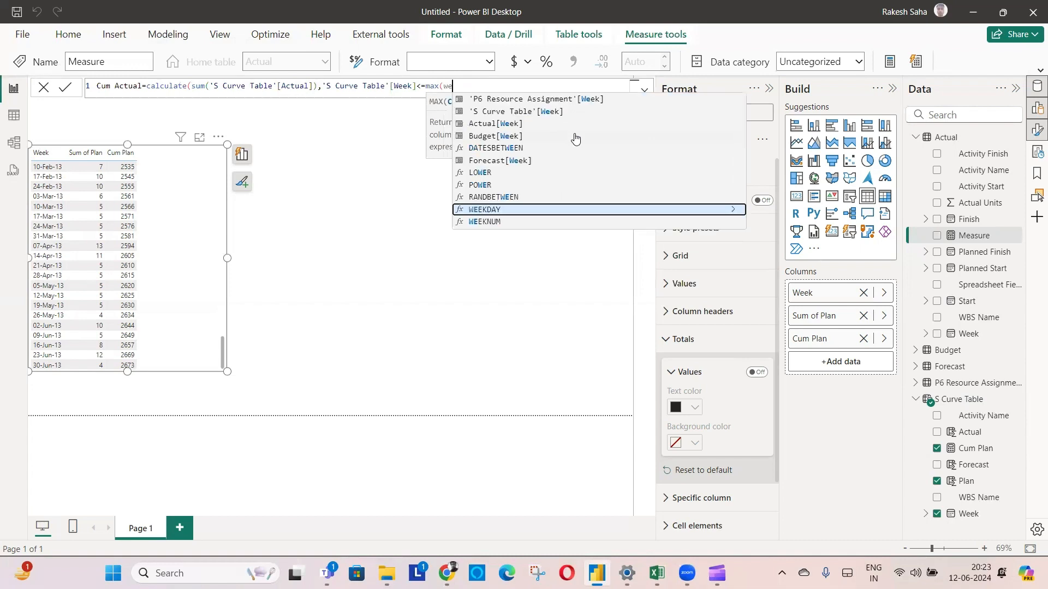
{"action": "key", "text": "Up"}
{"action": "key", "text": "Up"}
{"action": "key", "text": "Up"}
{"action": "key", "text": "Up"}
{"action": "key", "text": "Up"}
{"action": "key", "text": "Up"}
{"action": "key", "text": "Up"}
{"action": "key", "text": "Up"}
{"action": "key", "text": "Tab"}
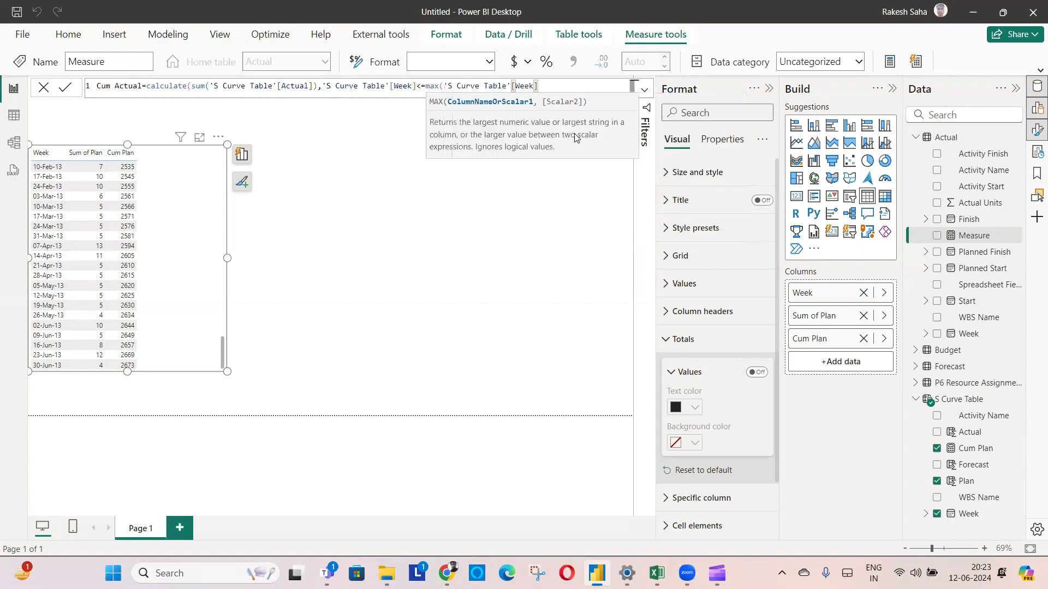
{"action": "type", "text": "))"}
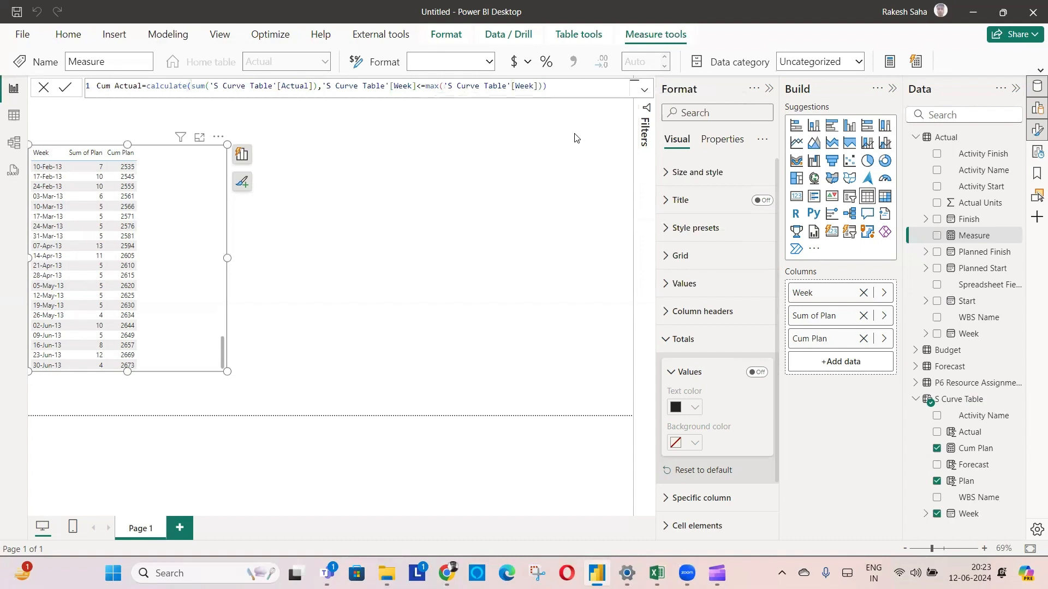
{"action": "key", "text": "Return"}
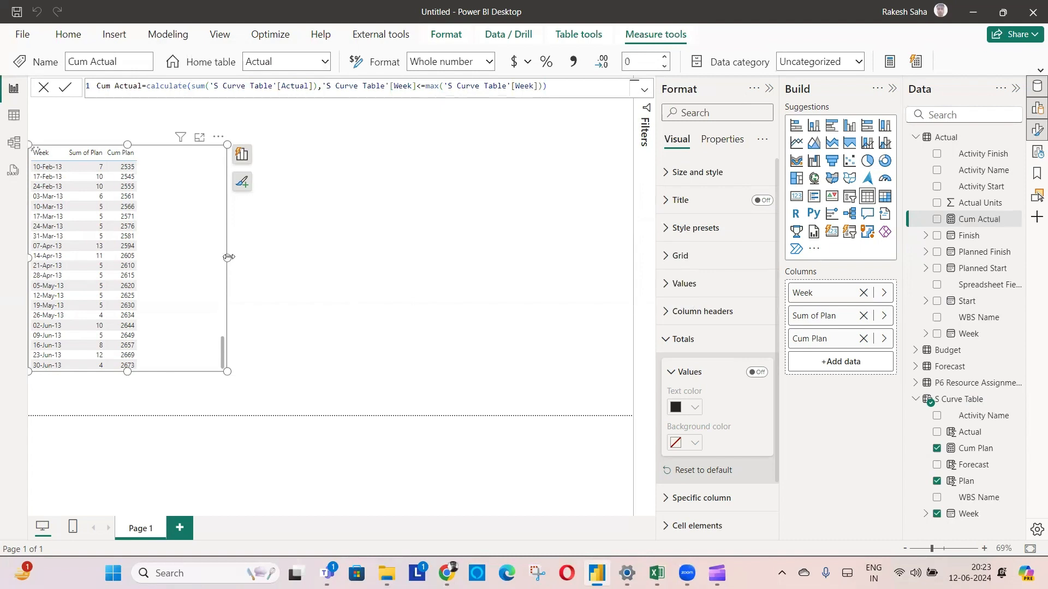
Widen the table visual and add the S Curve Table's Actual field and the Cum Actual measure as its last columns
{"action": "left_click_drag", "start_coordinate": [228, 257], "coordinate": [415, 258]}
{"action": "left_click_drag", "start_coordinate": [968, 435], "coordinate": [841, 361]}
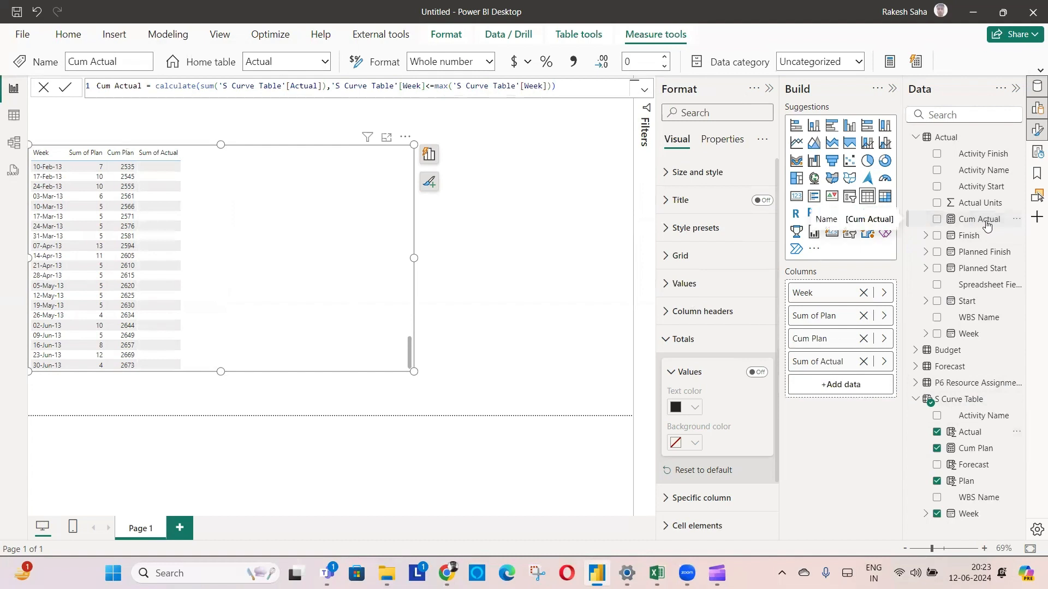
{"action": "left_click_drag", "start_coordinate": [986, 225], "coordinate": [851, 383]}
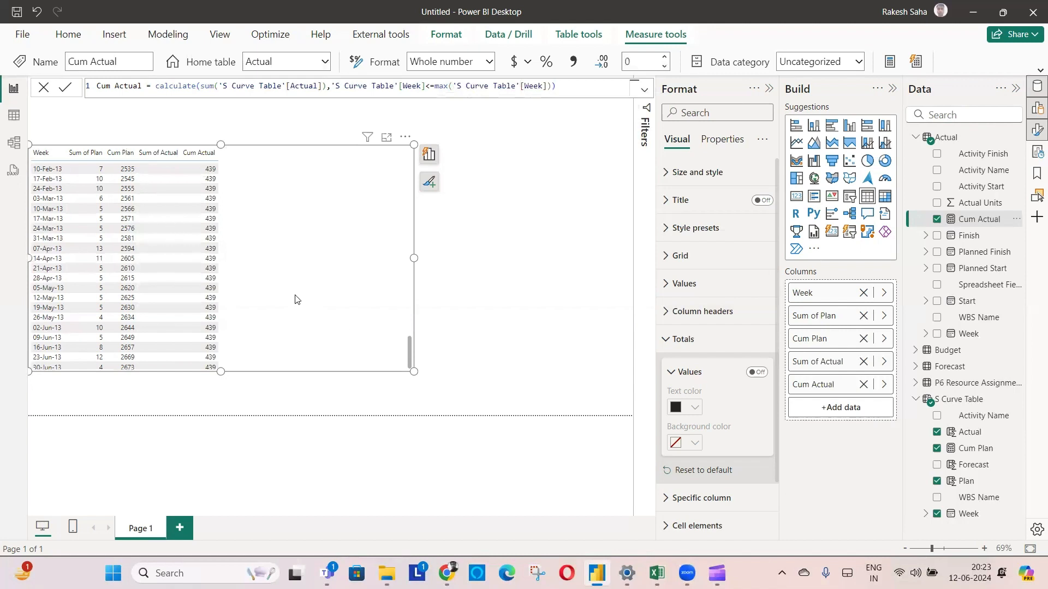
Examine the Sum of Actual and Cum Actual columns from the first week into the weeks without actual values
{"action": "scroll", "coordinate": [294, 296], "scroll_direction": "up", "scroll_amount": 10}
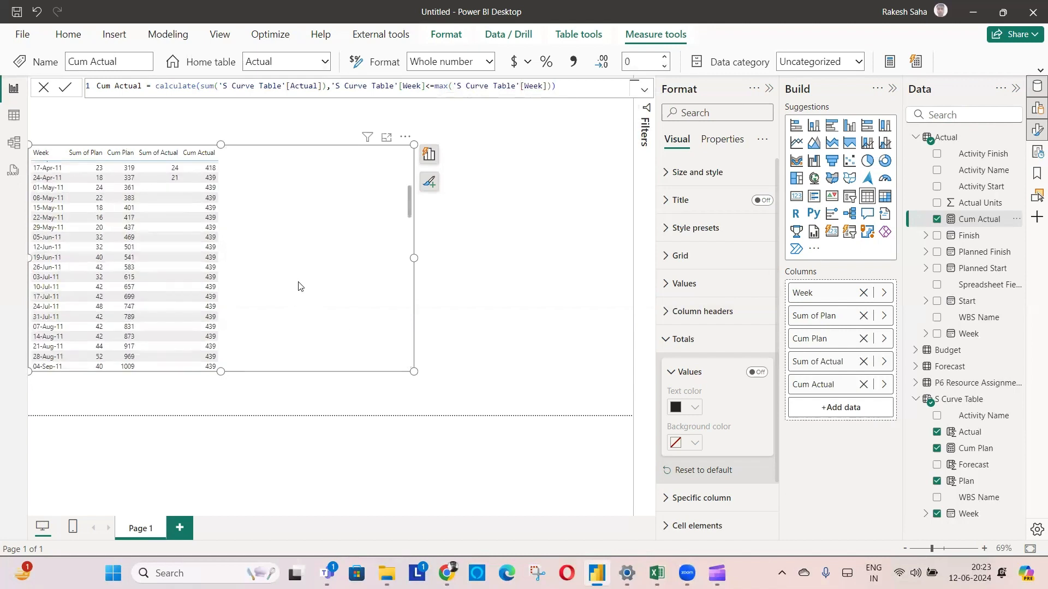
{"action": "scroll", "coordinate": [298, 286], "scroll_direction": "up", "scroll_amount": 1}
{"action": "scroll", "coordinate": [298, 286], "scroll_direction": "up", "scroll_amount": 5}
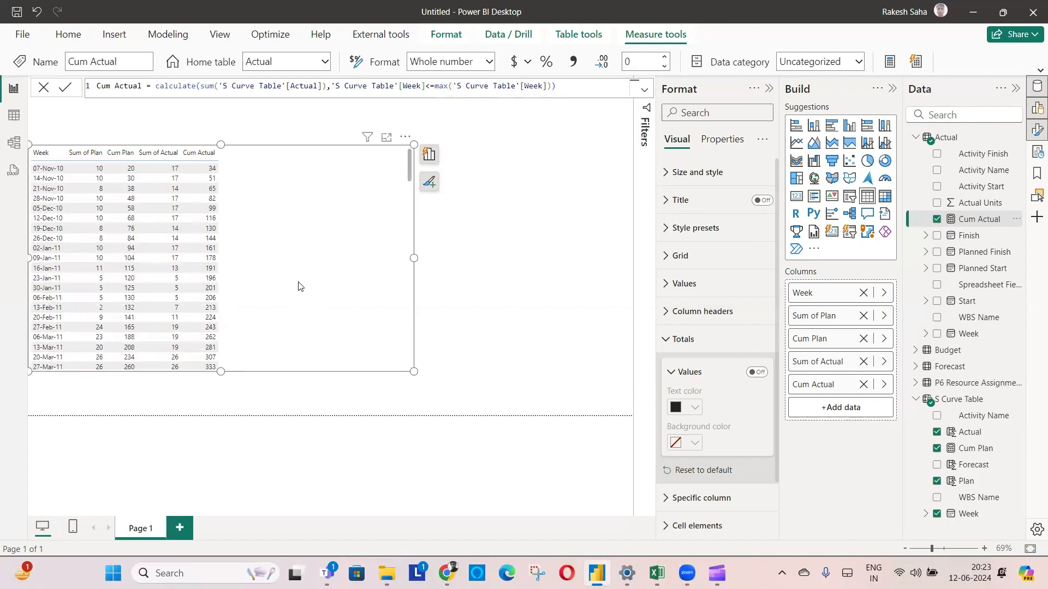
{"action": "scroll", "coordinate": [299, 287], "scroll_direction": "up", "scroll_amount": 1}
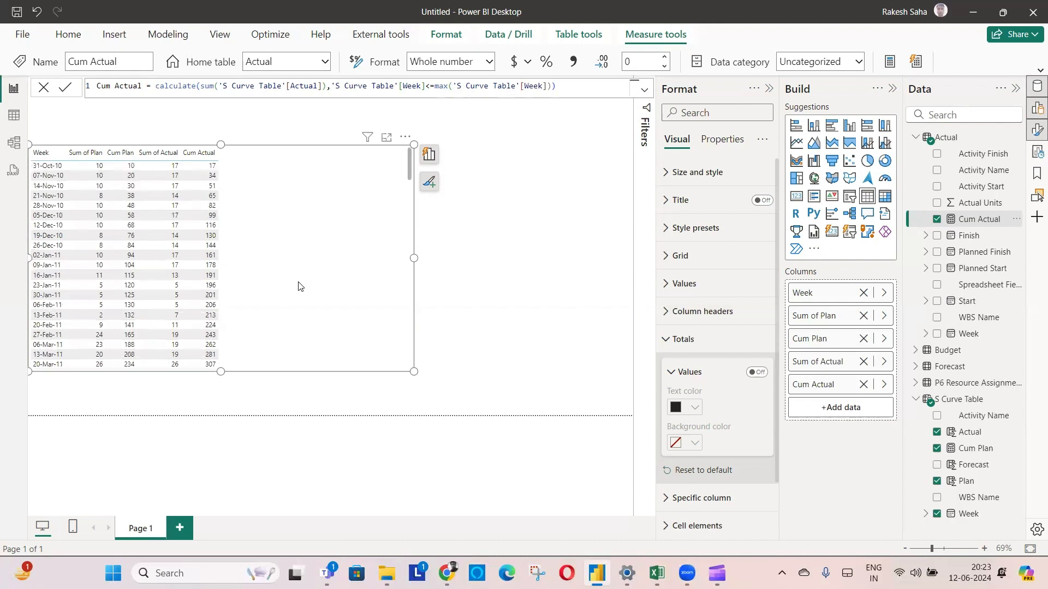
{"action": "scroll", "coordinate": [261, 268], "scroll_direction": "down", "scroll_amount": 2}
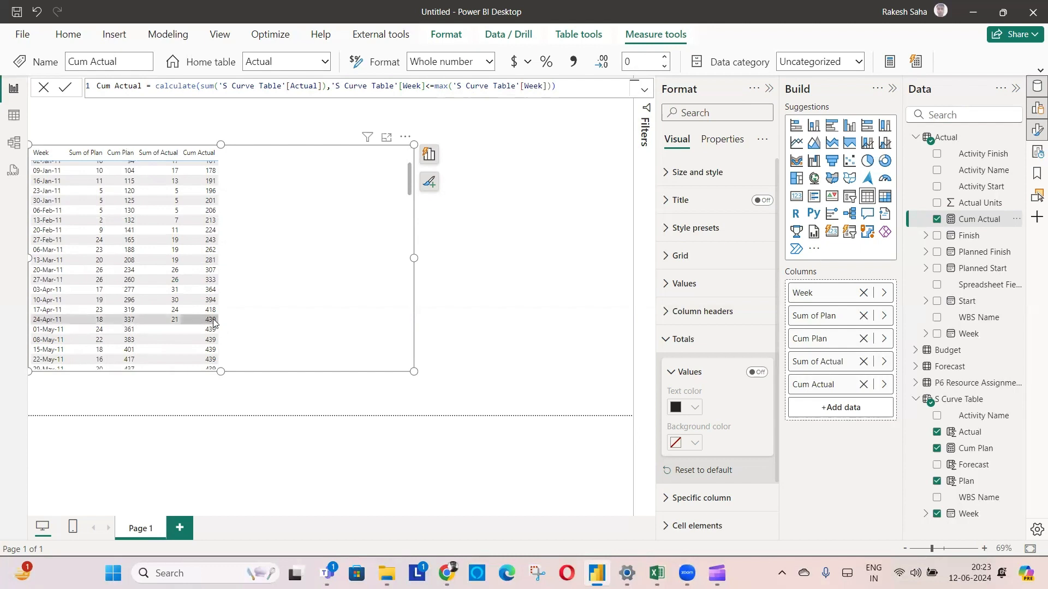
{"action": "scroll", "coordinate": [213, 318], "scroll_direction": "down", "scroll_amount": 2}
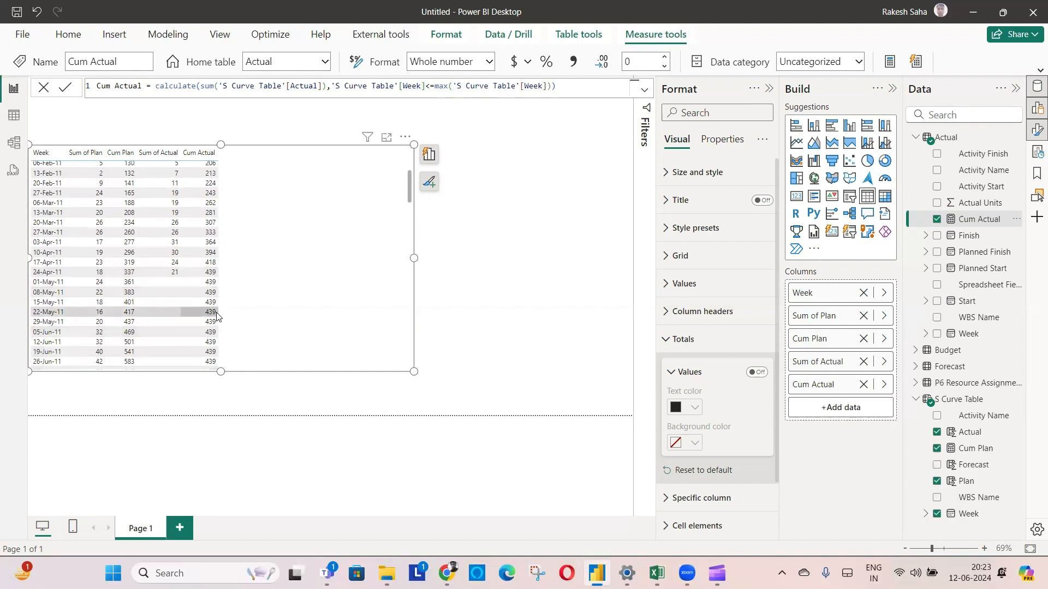
{"action": "scroll", "coordinate": [218, 317], "scroll_direction": "down", "scroll_amount": 5}
{"action": "scroll", "coordinate": [217, 314], "scroll_direction": "up", "scroll_amount": 5}
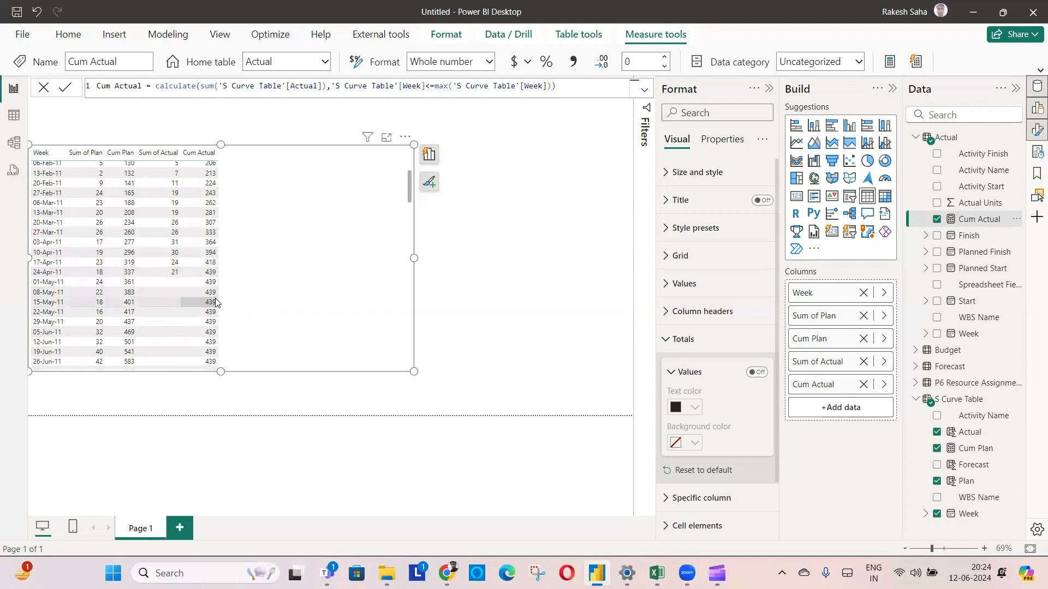
Extend the Cum Actual filter with an && condition requiring the sum of 'S Curve Table'[Actual] to be greater than 0
{"action": "left_click", "coordinate": [552, 86]}
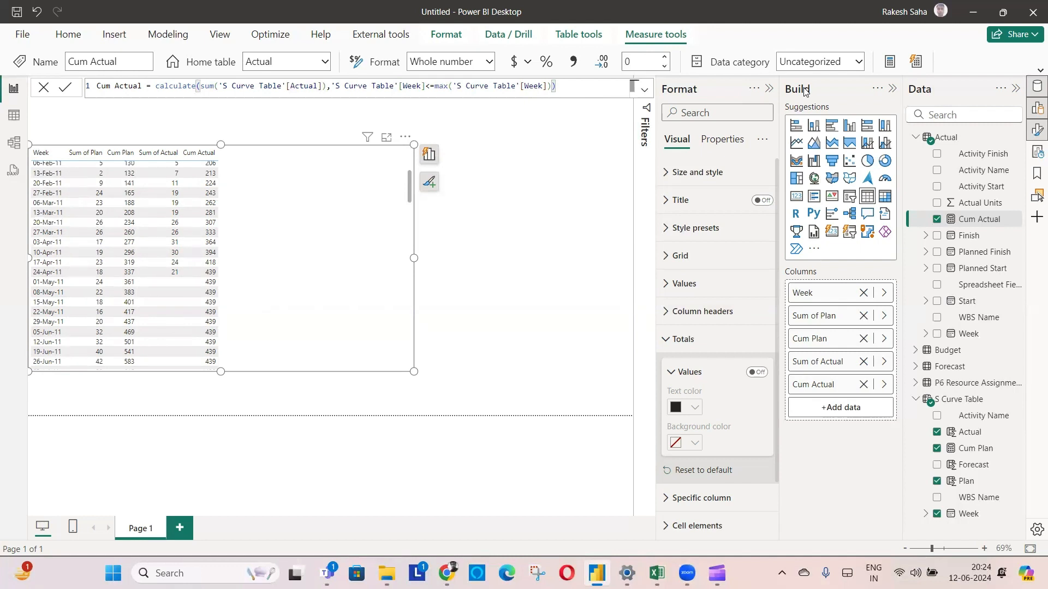
{"action": "type", "text": "&& sum(acu"}
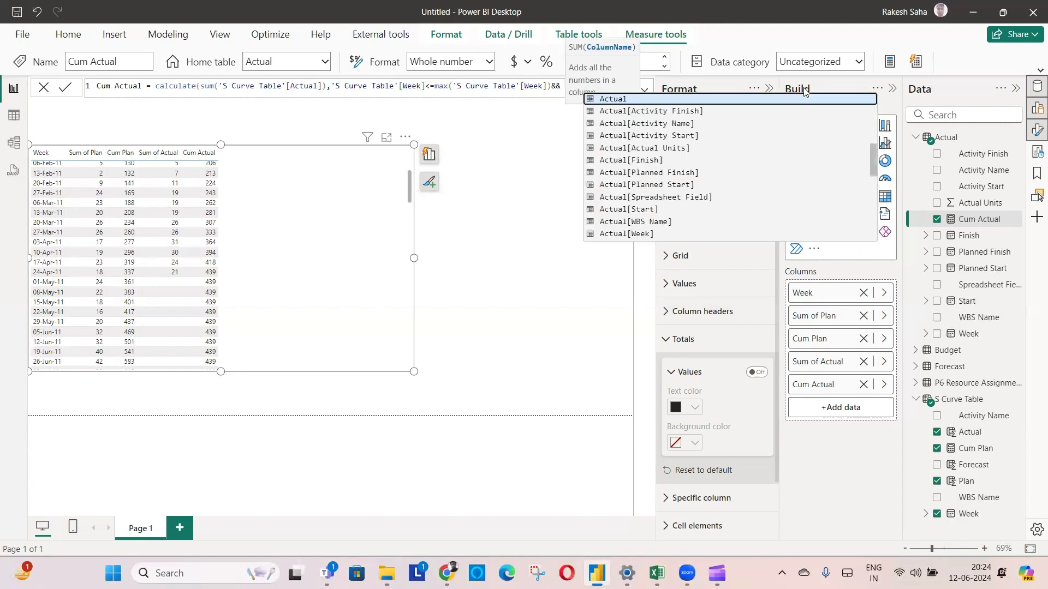
{"action": "type", "text": "tal"}
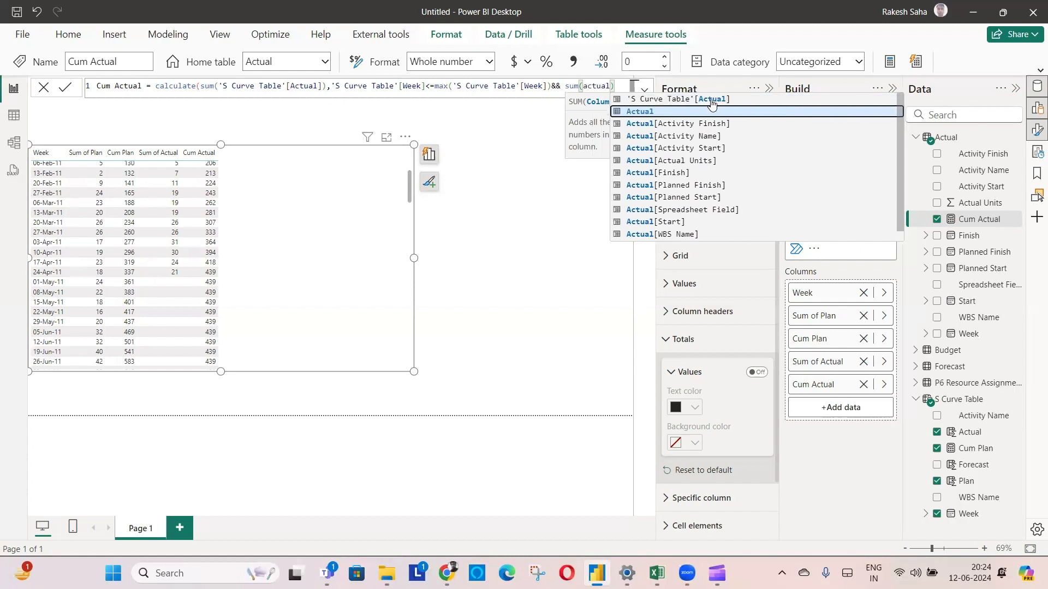
{"action": "left_click", "coordinate": [709, 100]}
{"action": "type", "text": ">0"}
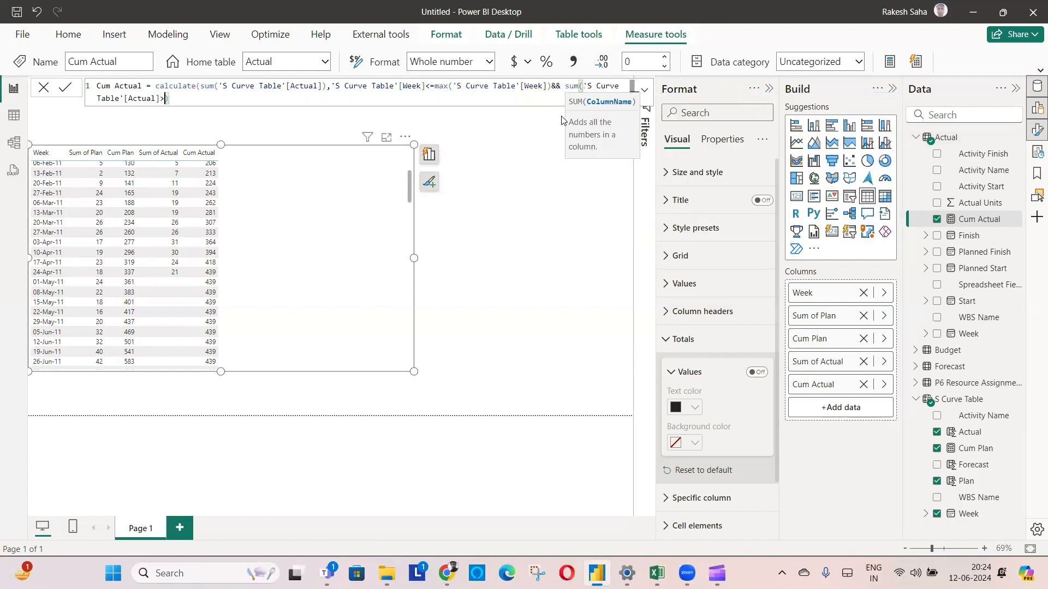
{"action": "left_click", "coordinate": [211, 99]}
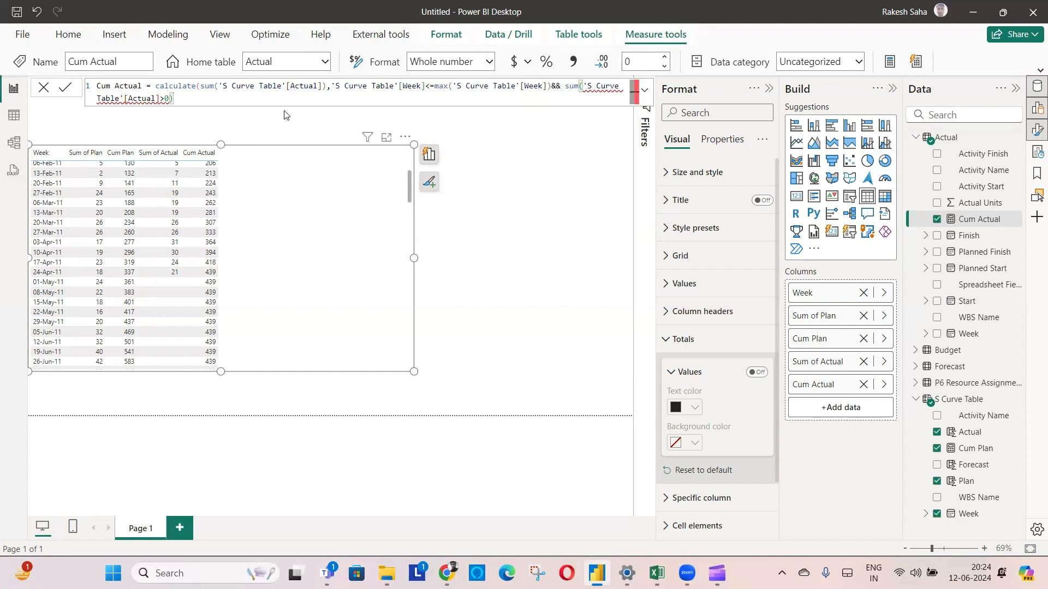
Correct the brackets so the added condition reads sum('S Curve Table'[Actual])>0 and commit the Cum Actual formula
{"action": "left_click", "coordinate": [165, 99]}
{"action": "key", "text": "Delete"}
{"action": "type", "text": ")"}
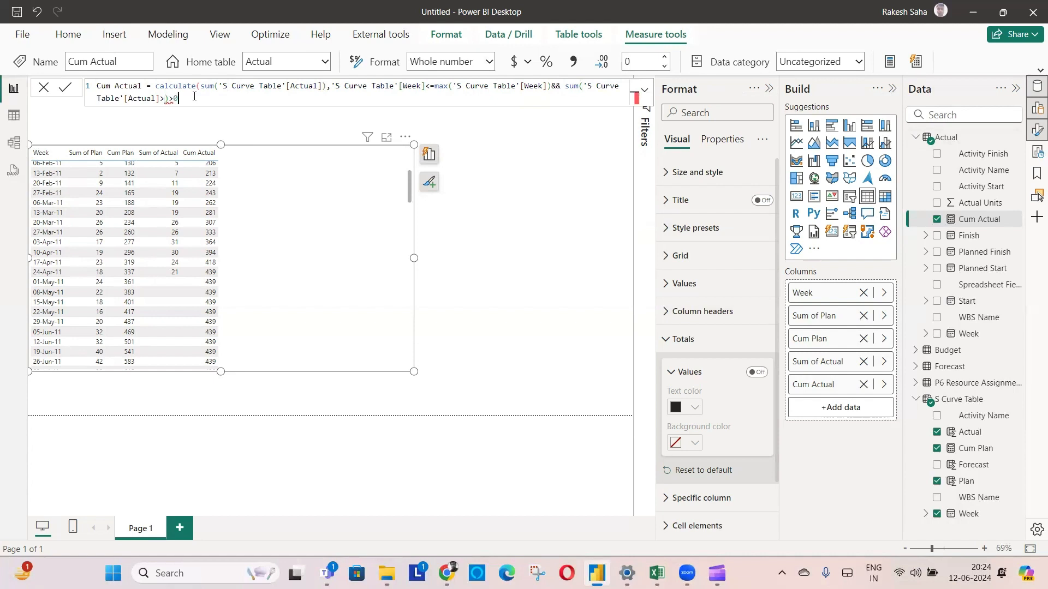
{"action": "type", "text": ">0)"}
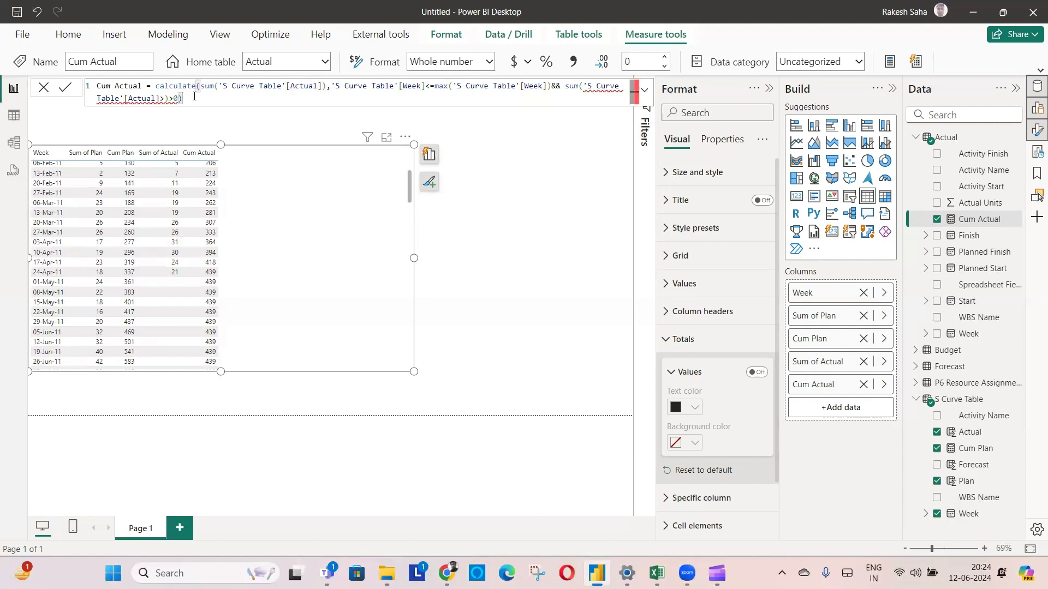
{"action": "left_click", "coordinate": [552, 88]}
{"action": "left_click", "coordinate": [162, 99]}
{"action": "type", "text": ")"}
{"action": "left_click", "coordinate": [204, 98]}
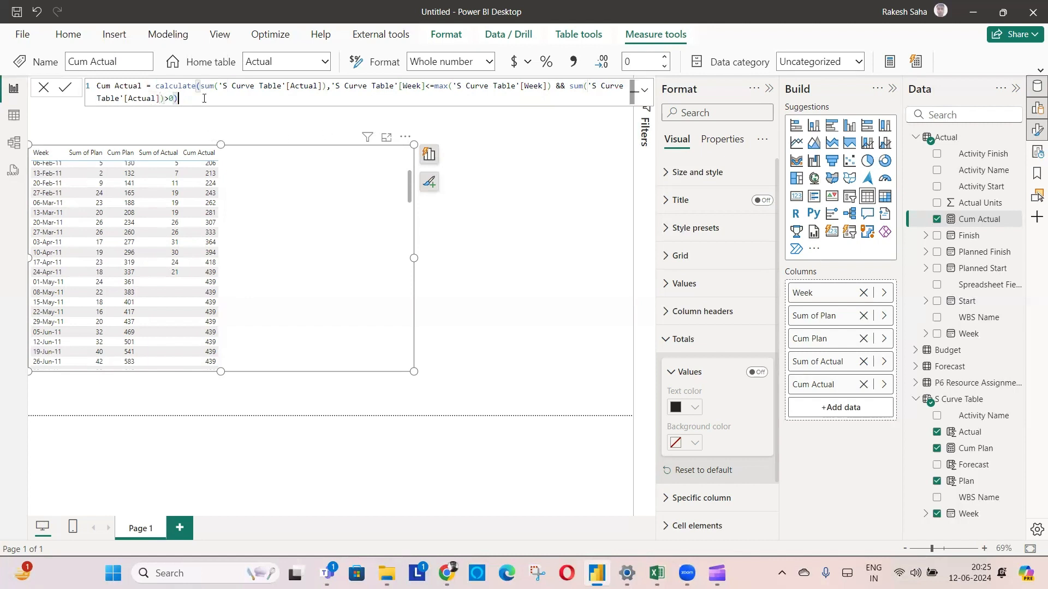
{"action": "key", "text": "Return"}
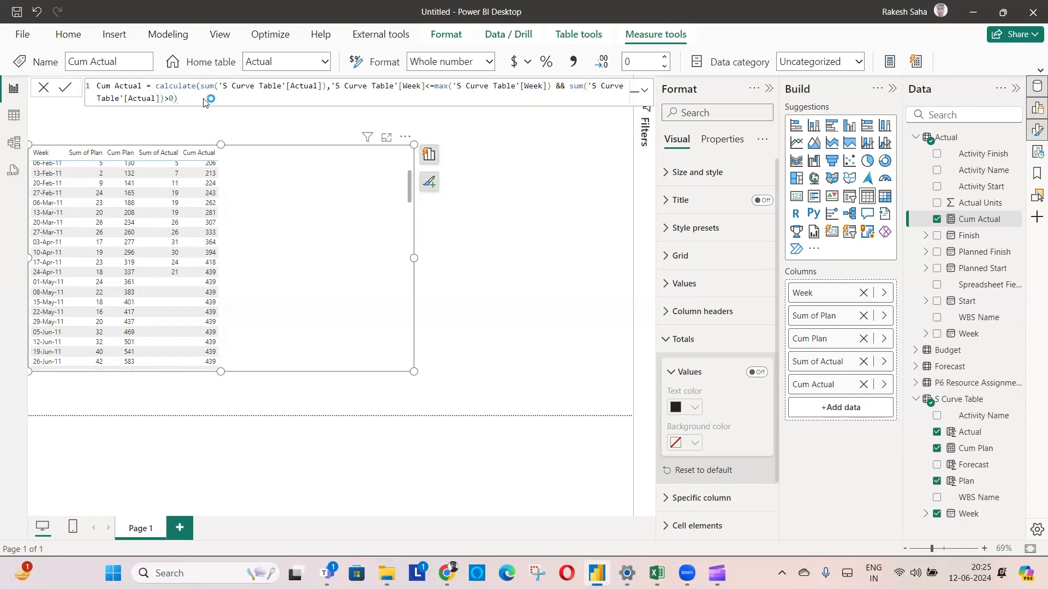